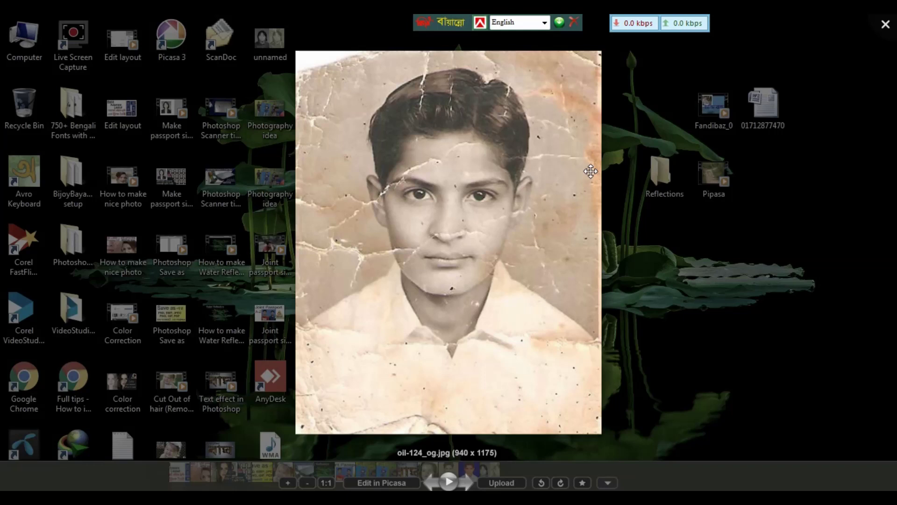
Step: Flip between restored oil-124.jpg and cracked oil-124_og.jpg, then zoom in to inspect the cracks
{"action": "key", "text": "Right"}
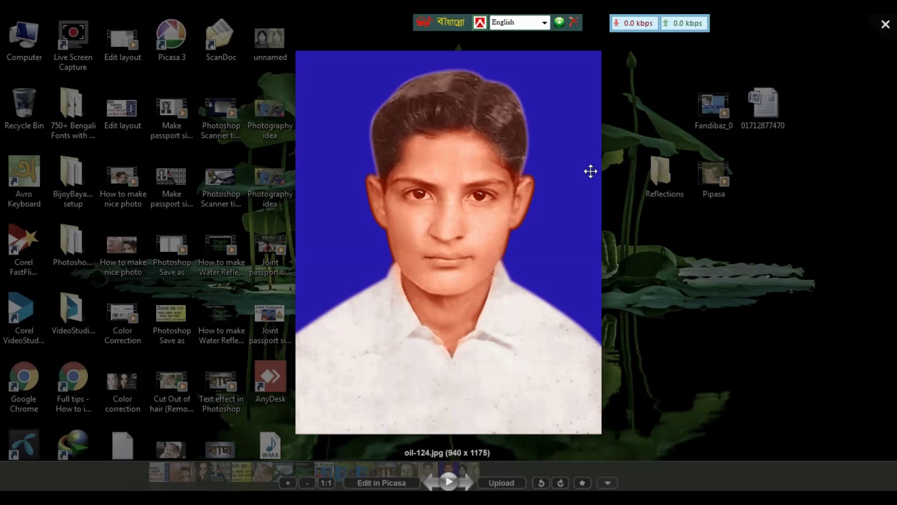
{"action": "key", "text": "Left"}
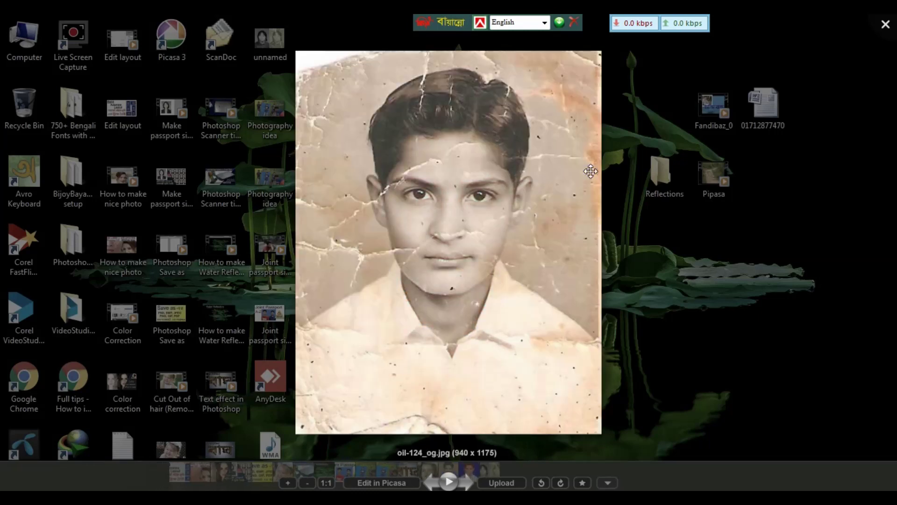
{"action": "scroll", "coordinate": [583, 227], "scroll_direction": "up", "scroll_amount": 2}
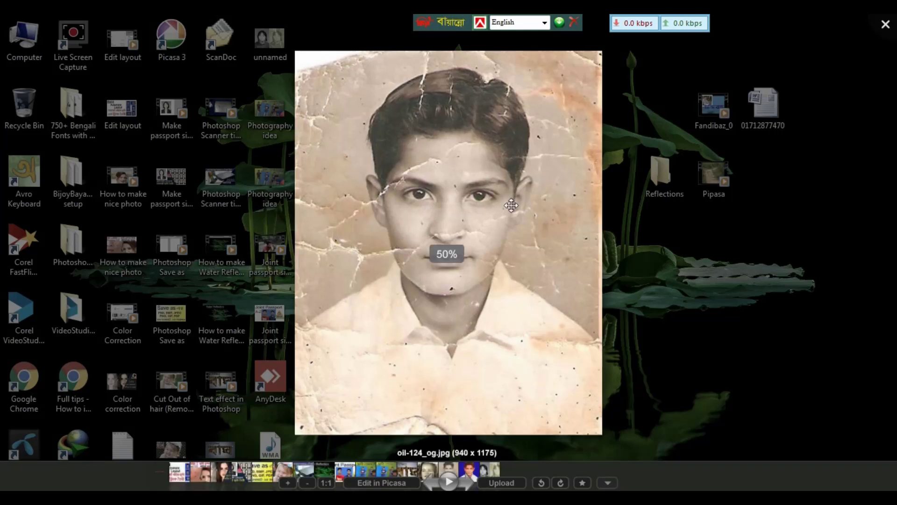
{"action": "scroll", "coordinate": [547, 215], "scroll_direction": "up", "scroll_amount": 2}
{"action": "scroll", "coordinate": [511, 205], "scroll_direction": "up", "scroll_amount": 2}
{"action": "scroll", "coordinate": [511, 205], "scroll_direction": "up", "scroll_amount": 1}
{"action": "scroll", "coordinate": [514, 204], "scroll_direction": "up", "scroll_amount": 1}
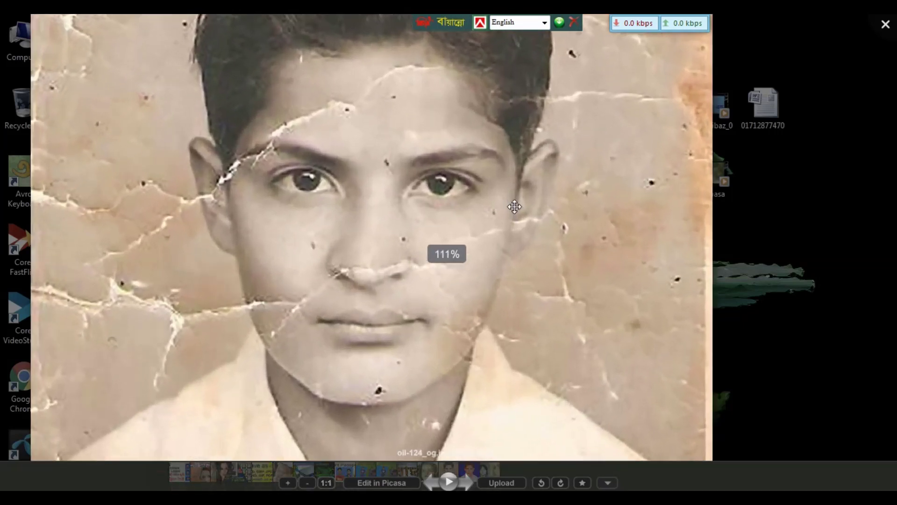
{"action": "scroll", "coordinate": [514, 205], "scroll_direction": "up", "scroll_amount": 2}
{"action": "scroll", "coordinate": [514, 207], "scroll_direction": "up", "scroll_amount": 1}
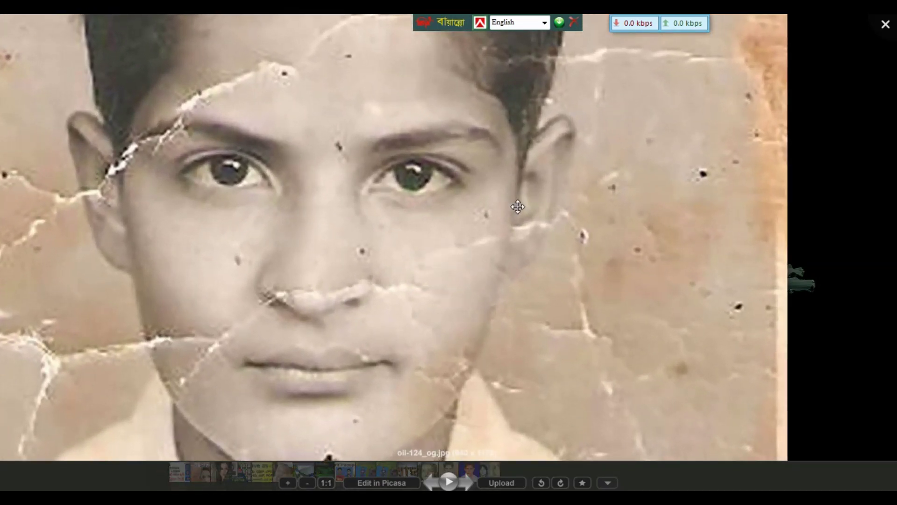
{"action": "scroll", "coordinate": [521, 202], "scroll_direction": "down", "scroll_amount": 3}
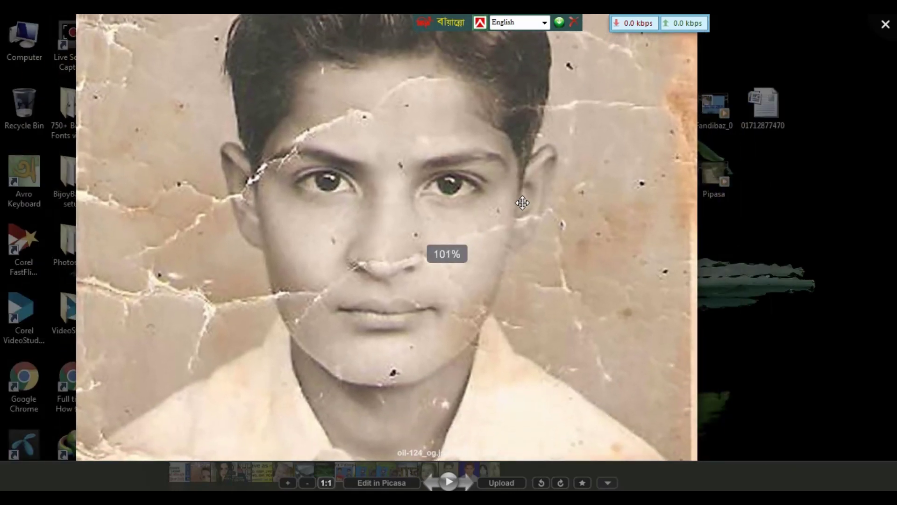
{"action": "scroll", "coordinate": [523, 200], "scroll_direction": "up", "scroll_amount": 2}
{"action": "scroll", "coordinate": [525, 201], "scroll_direction": "up", "scroll_amount": 1}
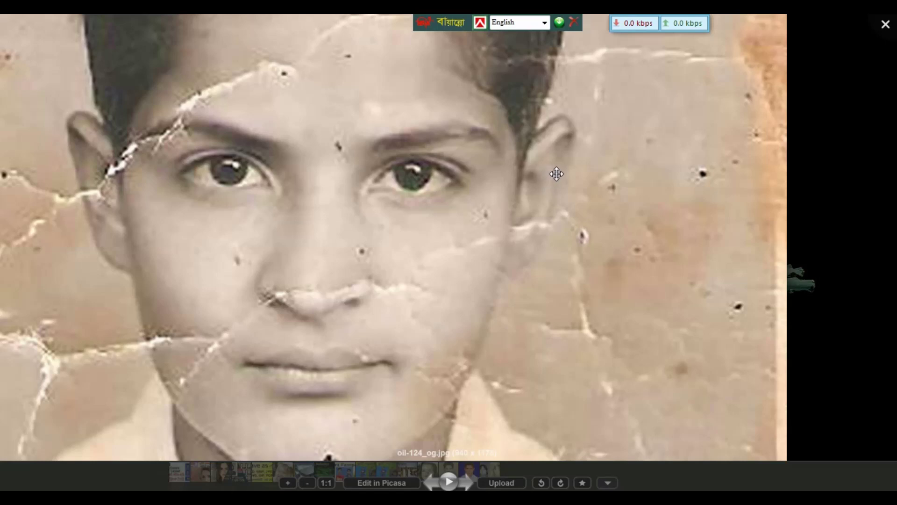
{"action": "scroll", "coordinate": [556, 173], "scroll_direction": "down", "scroll_amount": 3}
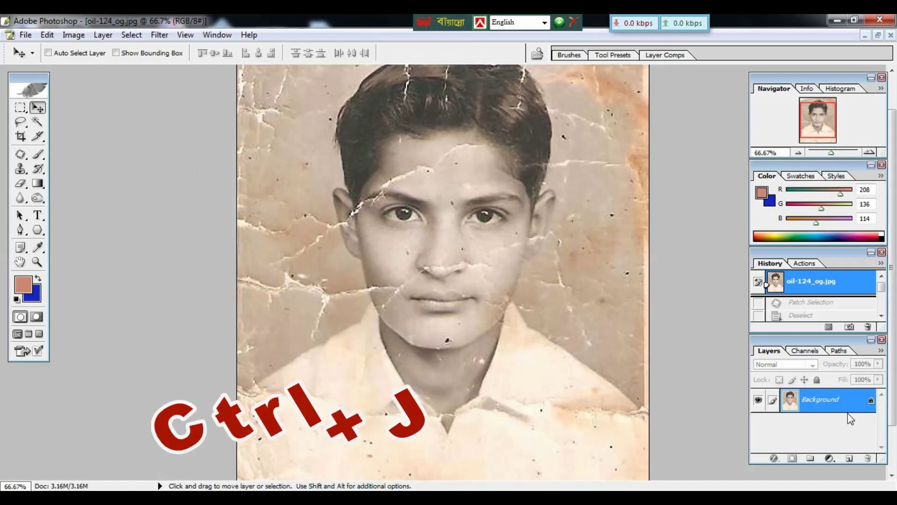
Step: Duplicate the Background layer of oil-124_og.jpg as a Layer 1 working copy
{"action": "key", "text": "ctrl+j"}
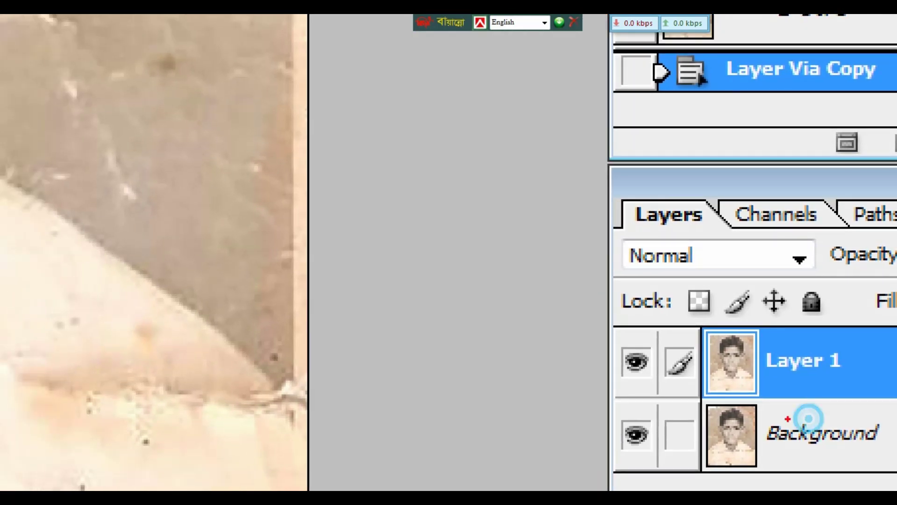
{"action": "left_click_drag", "start_coordinate": [774, 343], "coordinate": [848, 390]}
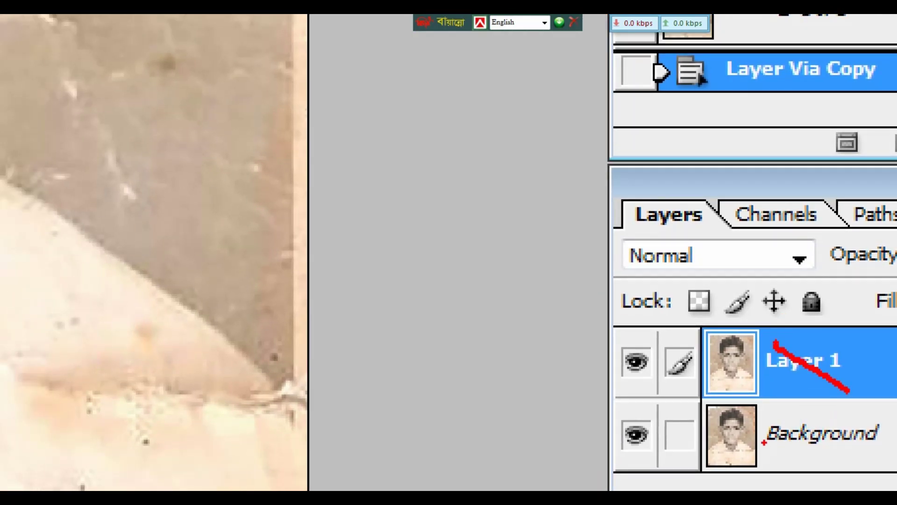
{"action": "left_click_drag", "start_coordinate": [769, 415], "coordinate": [808, 445]}
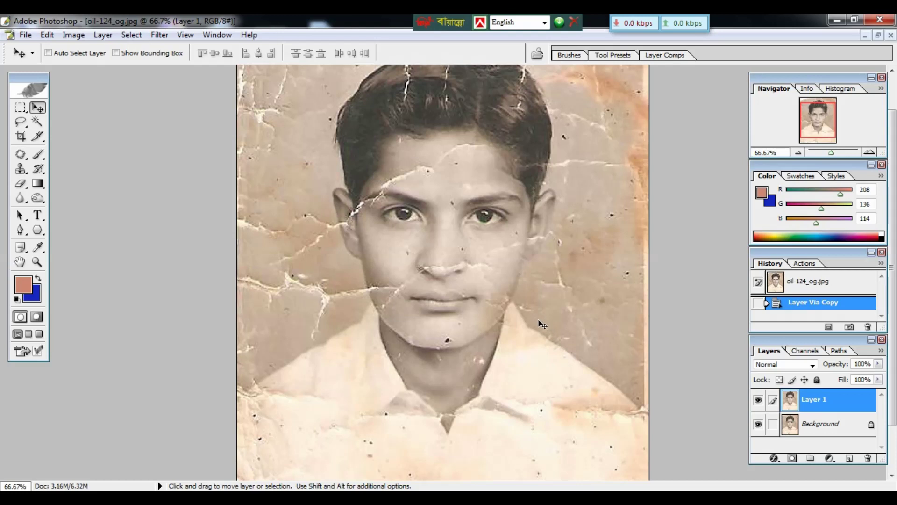
Step: Zoom in, outline the dark speck beside the nose with the Patch tool, and move it onto clean skin
{"action": "key", "text": "ctrl+plus"}
{"action": "key", "text": "ctrl+plus"}
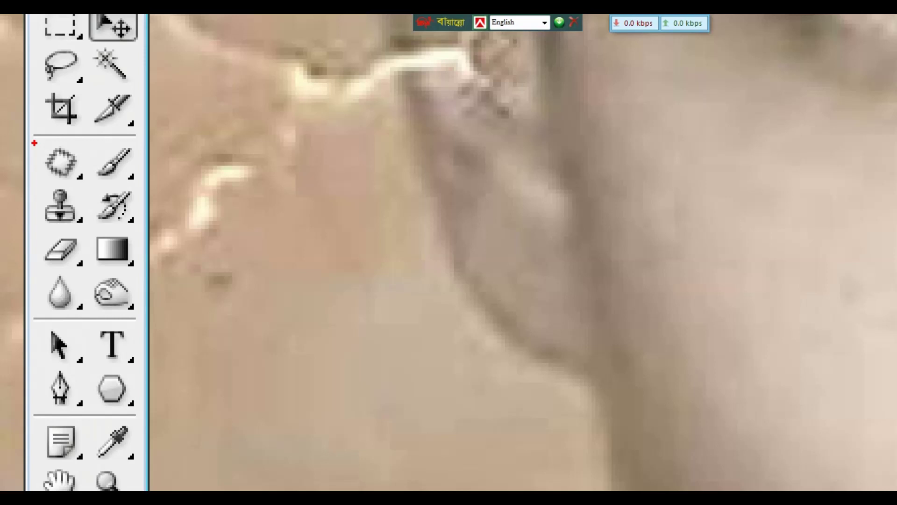
{"action": "left_click_drag", "start_coordinate": [33, 140], "coordinate": [86, 190]}
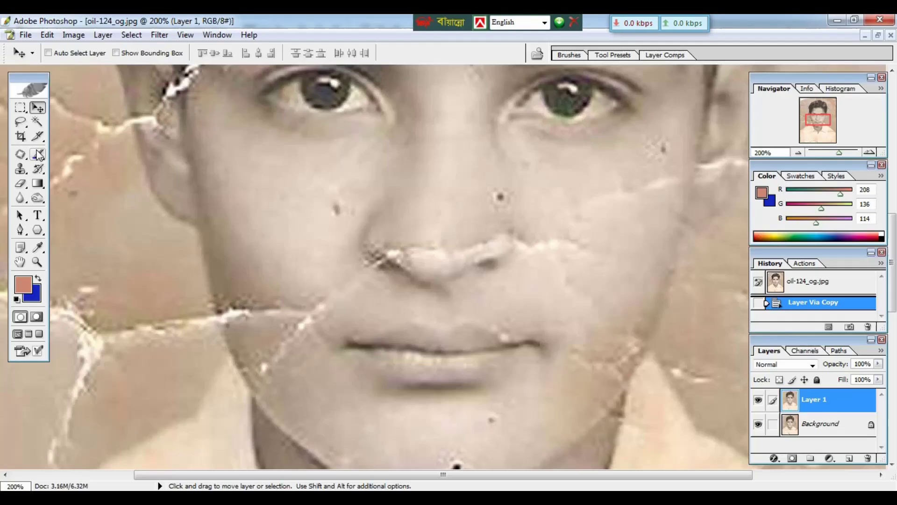
{"action": "left_click", "coordinate": [20, 154]}
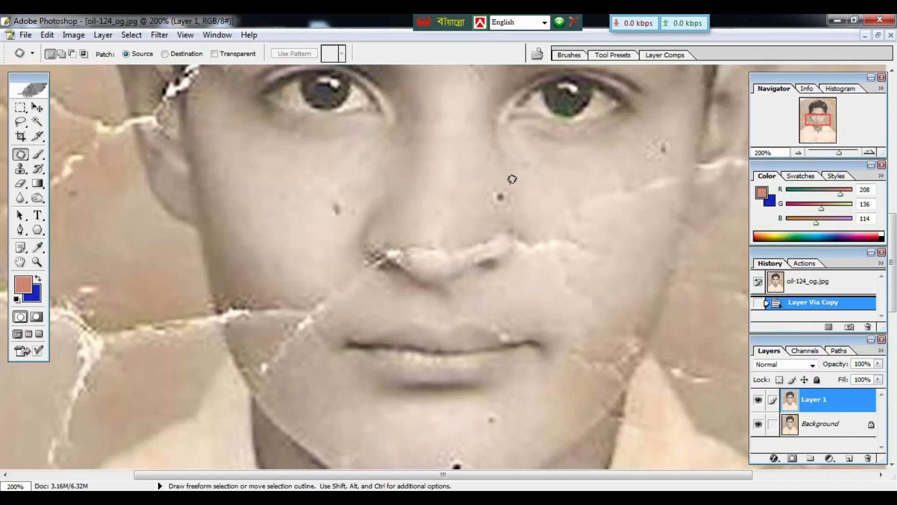
{"action": "left_click_drag", "start_coordinate": [496, 185], "coordinate": [488, 195]}
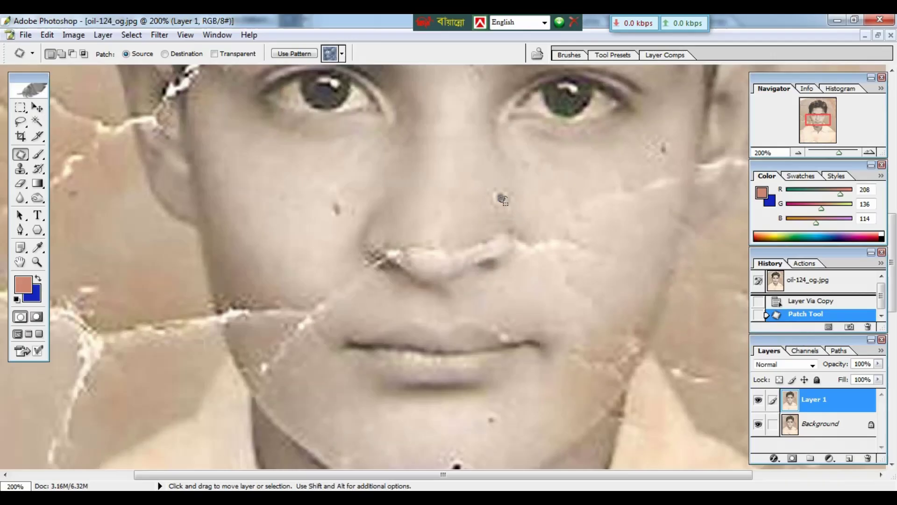
{"action": "left_click_drag", "start_coordinate": [502, 198], "coordinate": [470, 186]}
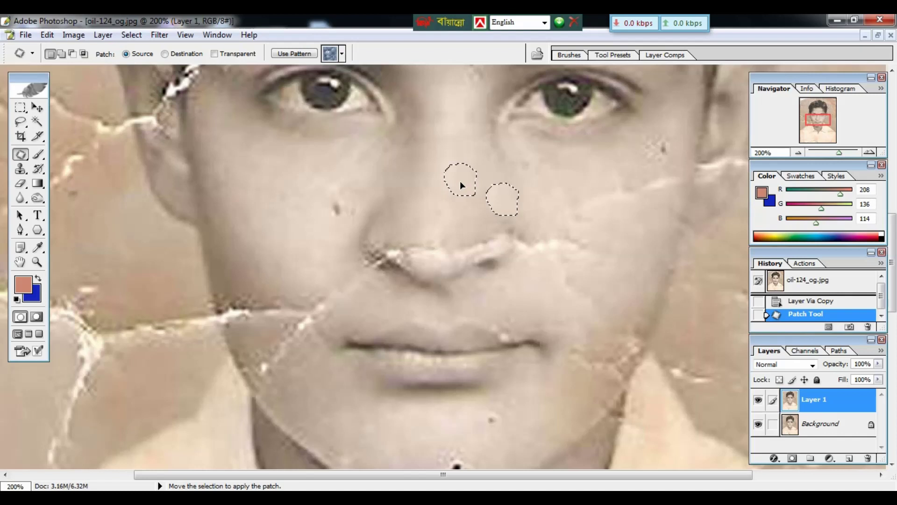
Step: Finish patching the nose speck, then patch the dark speck on the cheek left of the nose
{"action": "left_click_drag", "start_coordinate": [460, 183], "coordinate": [461, 181]}
{"action": "key", "text": "ctrl+d"}
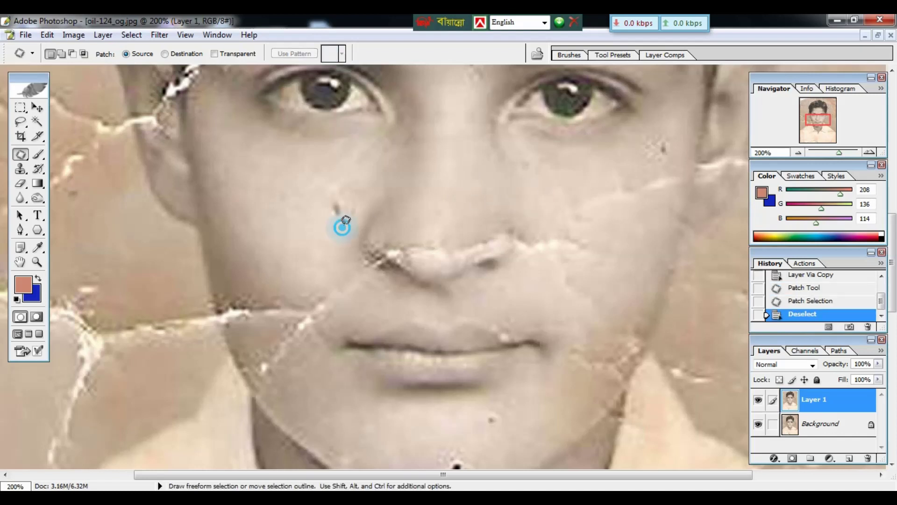
{"action": "mouse_move", "coordinate": [342, 228]}
{"action": "left_mouse_down"}
{"action": "mouse_move", "coordinate": [318, 214]}
{"action": "mouse_move", "coordinate": [341, 227]}
{"action": "left_mouse_up"}
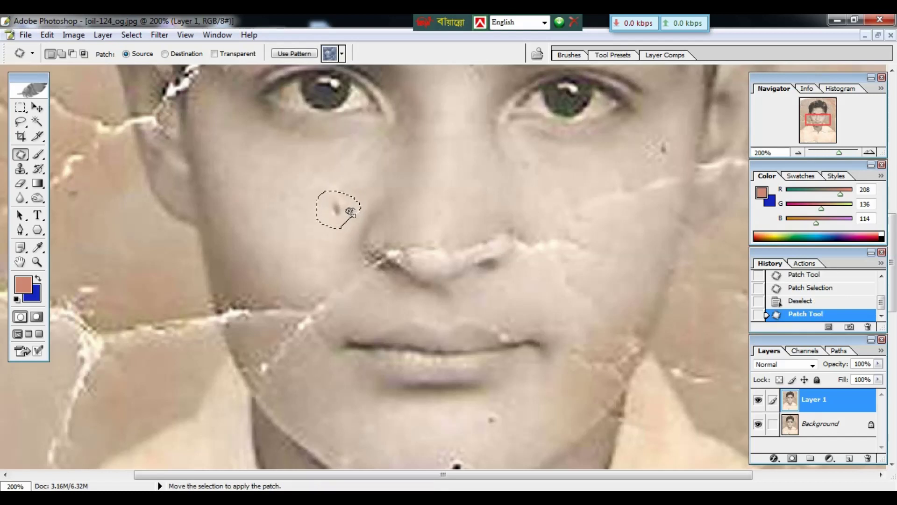
{"action": "left_click_drag", "start_coordinate": [343, 207], "coordinate": [297, 219]}
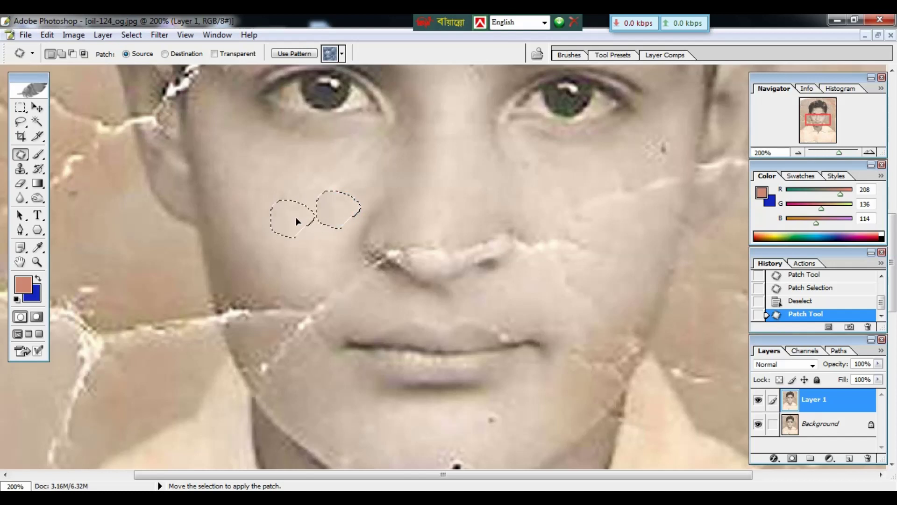
{"action": "left_click_drag", "start_coordinate": [295, 217], "coordinate": [296, 217]}
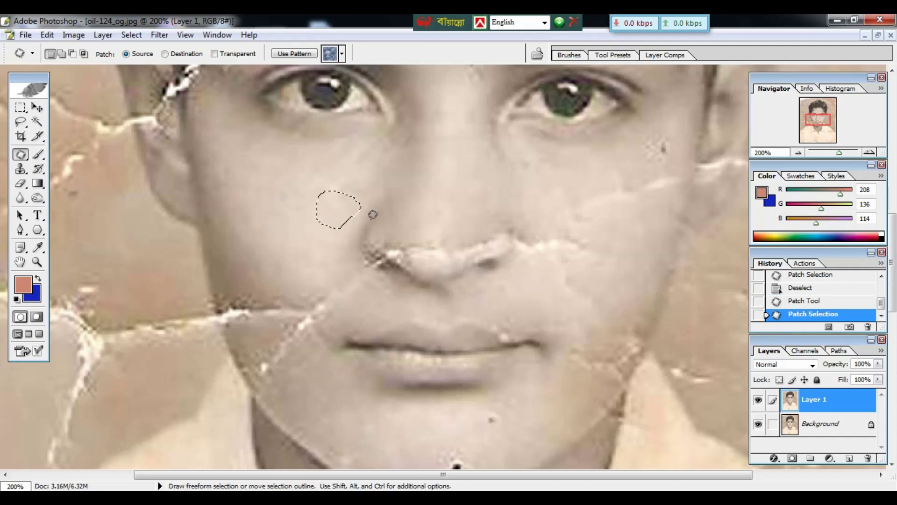
{"action": "left_click", "coordinate": [371, 220]}
Step: Patch the right-cheek blemish, the chin spot and the speck below the lower lip
{"action": "mouse_move", "coordinate": [651, 171]}
{"action": "left_mouse_down"}
{"action": "mouse_move", "coordinate": [652, 129]}
{"action": "mouse_move", "coordinate": [650, 171]}
{"action": "mouse_move", "coordinate": [602, 176]}
{"action": "left_mouse_up"}
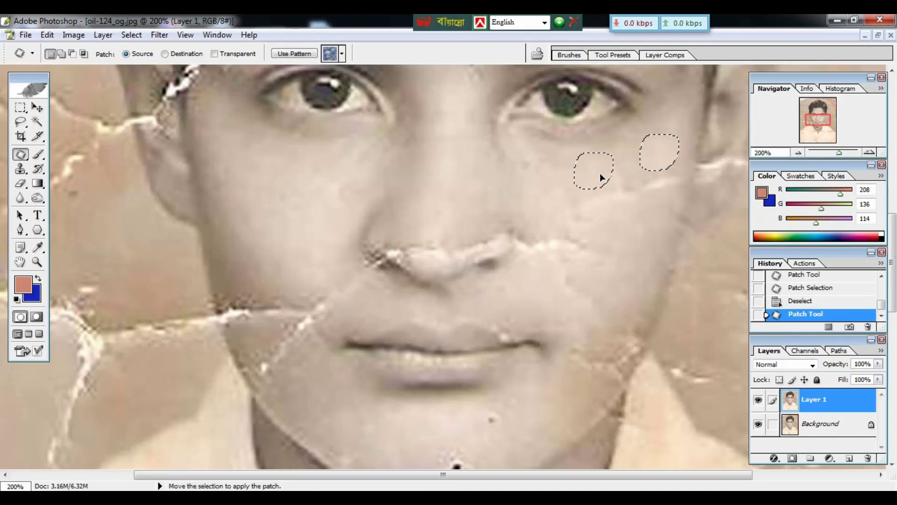
{"action": "left_click_drag", "start_coordinate": [602, 176], "coordinate": [600, 175]}
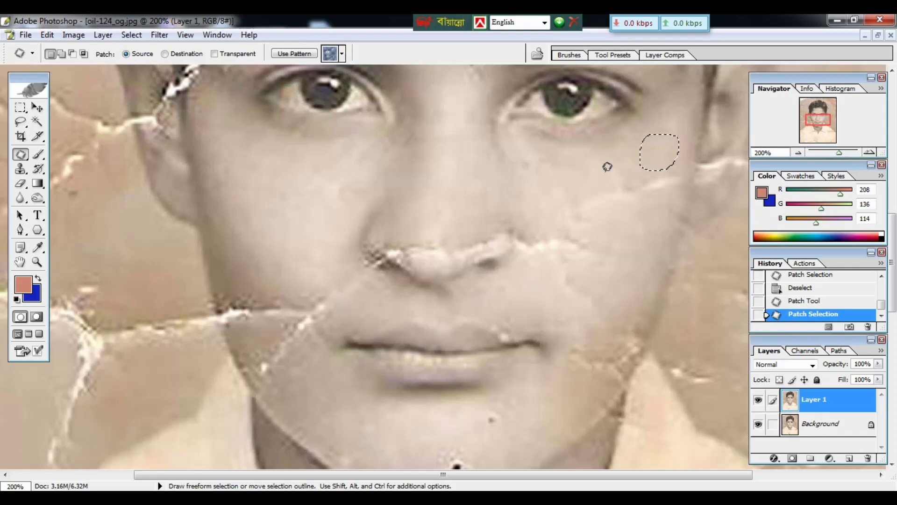
{"action": "scroll", "coordinate": [592, 174], "scroll_direction": "down", "scroll_amount": 5}
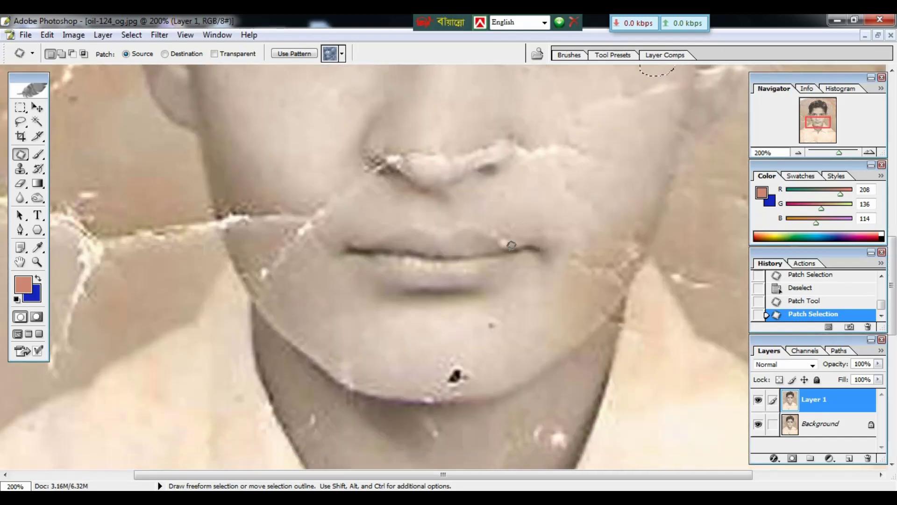
{"action": "left_click_drag", "start_coordinate": [442, 309], "coordinate": [416, 302]}
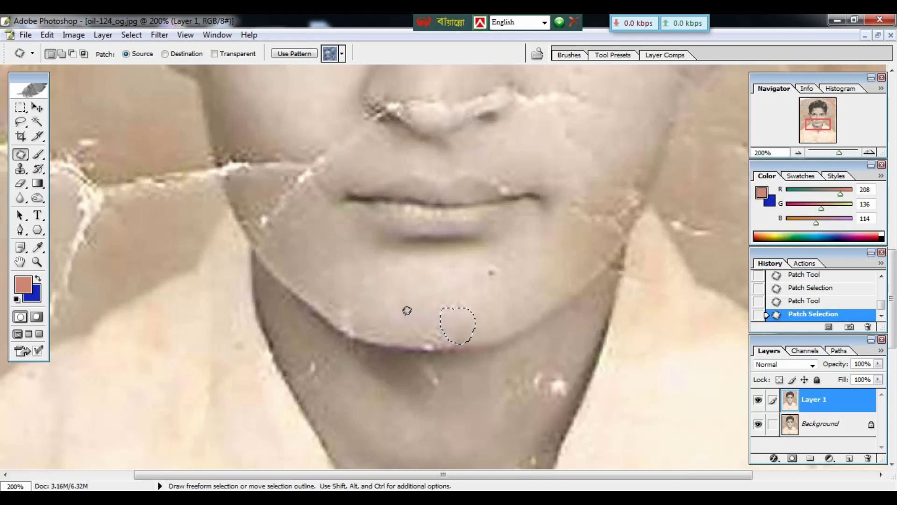
{"action": "left_click", "coordinate": [405, 314]}
{"action": "left_click_drag", "start_coordinate": [510, 264], "coordinate": [481, 262]}
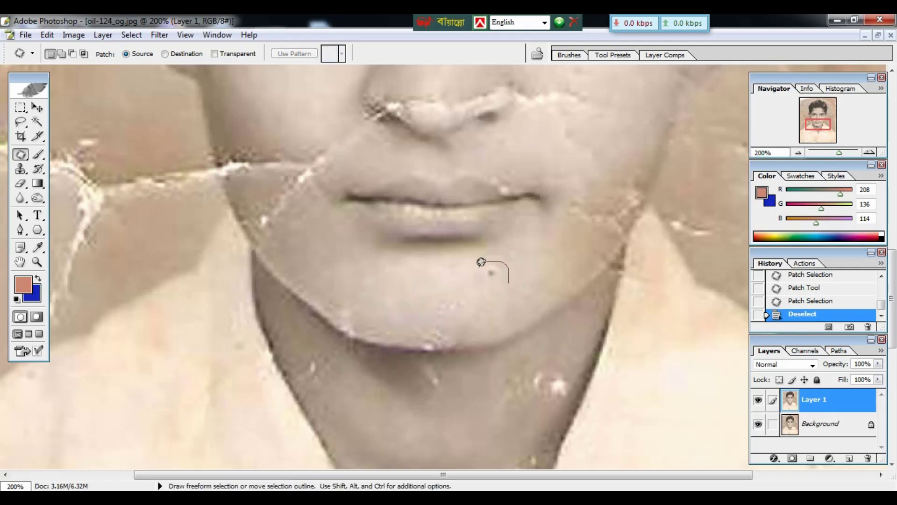
{"action": "mouse_move", "coordinate": [507, 289]}
{"action": "left_mouse_down"}
{"action": "mouse_move", "coordinate": [491, 275]}
{"action": "mouse_move", "coordinate": [457, 285]}
{"action": "left_mouse_up"}
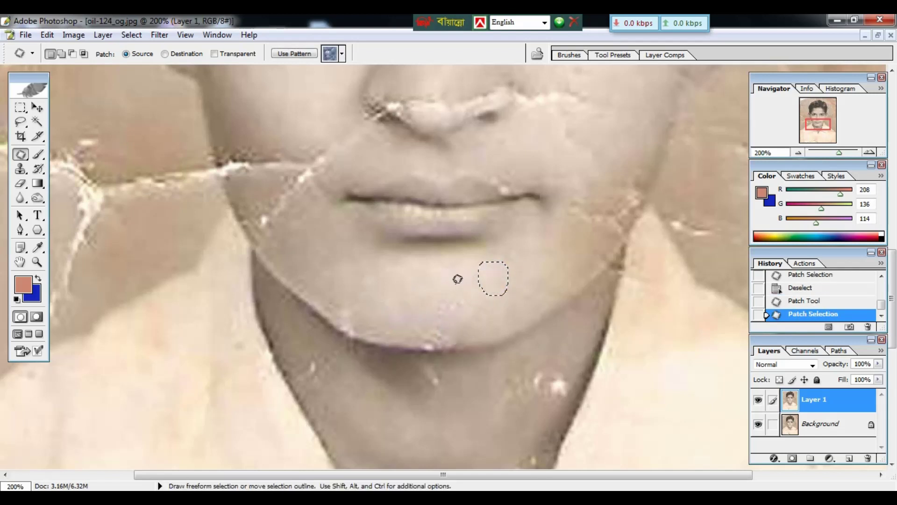
Step: Patch the blemishes around the brow, deselecting after each patch
{"action": "scroll", "coordinate": [514, 256], "scroll_direction": "up", "scroll_amount": 2}
{"action": "scroll", "coordinate": [515, 256], "scroll_direction": "up", "scroll_amount": 3}
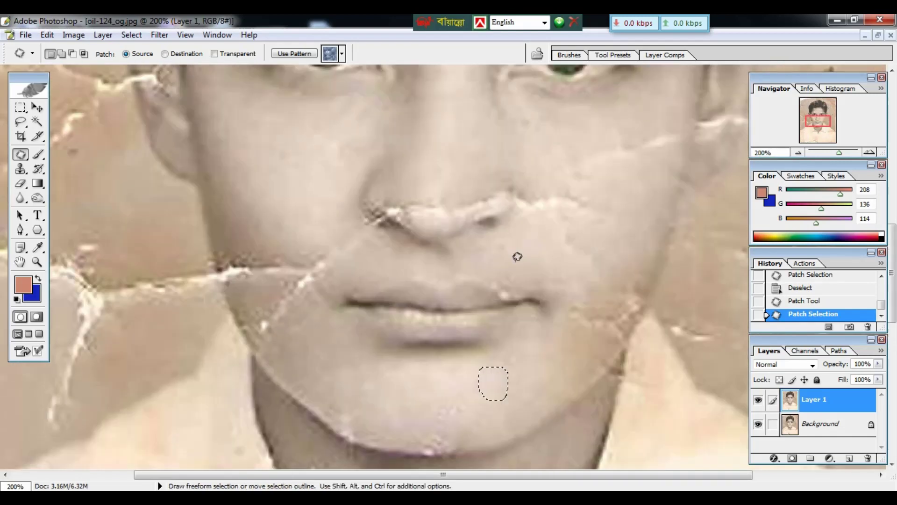
{"action": "scroll", "coordinate": [516, 256], "scroll_direction": "up", "scroll_amount": 5}
{"action": "left_click_drag", "start_coordinate": [465, 178], "coordinate": [444, 156]}
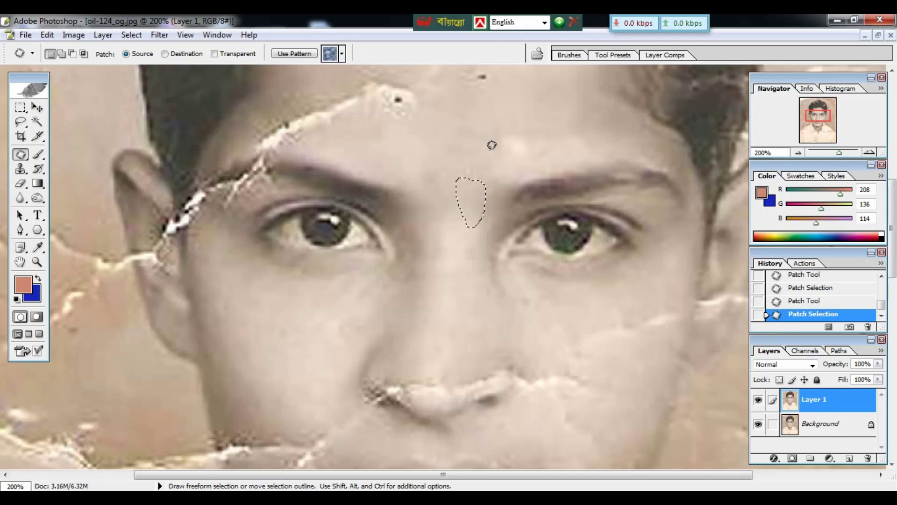
{"action": "scroll", "coordinate": [493, 168], "scroll_direction": "up", "scroll_amount": 5}
{"action": "key", "text": "ctrl+d"}
{"action": "left_click_drag", "start_coordinate": [504, 166], "coordinate": [523, 174]}
{"action": "left_click_drag", "start_coordinate": [522, 174], "coordinate": [518, 192]}
{"action": "key", "text": "ctrl+d"}
Step: Try patches on the right cheek and chin, undoing the unwanted ones
{"action": "scroll", "coordinate": [683, 212], "scroll_direction": "down", "scroll_amount": 10}
{"action": "left_click_drag", "start_coordinate": [683, 211], "coordinate": [574, 206]}
{"action": "key", "text": "ctrl+z"}
{"action": "scroll", "coordinate": [575, 206], "scroll_direction": "down", "scroll_amount": 10}
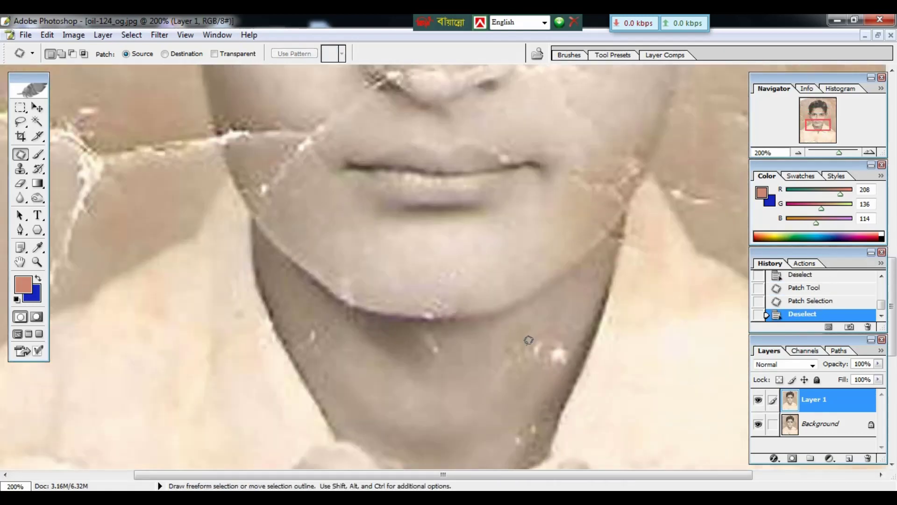
{"action": "left_click_drag", "start_coordinate": [532, 336], "coordinate": [501, 367]}
{"action": "key", "text": "ctrl+z"}
{"action": "left_click_drag", "start_coordinate": [544, 419], "coordinate": [518, 437]}
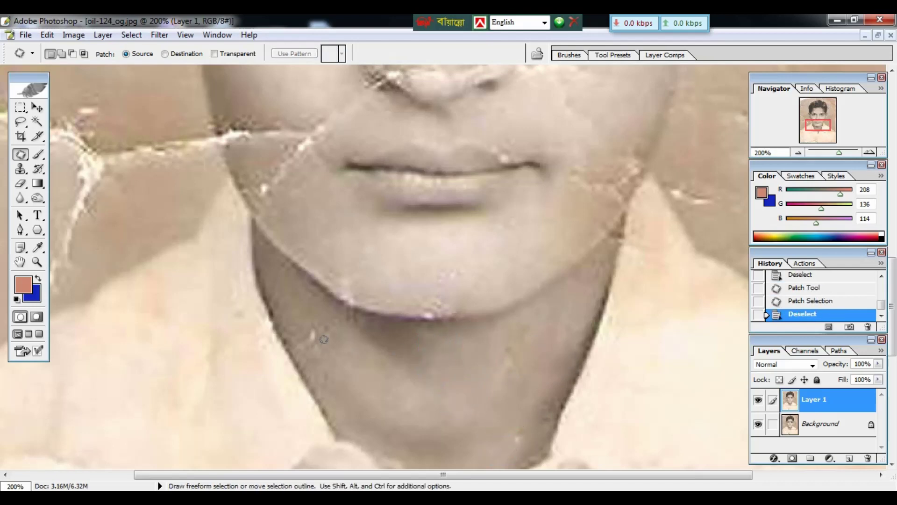
Step: Patch the dark spot on the forehead and another speck lower on the face, deselecting each
{"action": "scroll", "coordinate": [395, 267], "scroll_direction": "up", "scroll_amount": 3}
{"action": "scroll", "coordinate": [395, 267], "scroll_direction": "up", "scroll_amount": 20}
{"action": "mouse_move", "coordinate": [373, 147]}
{"action": "left_mouse_down"}
{"action": "mouse_move", "coordinate": [390, 184]}
{"action": "mouse_move", "coordinate": [320, 206]}
{"action": "left_mouse_up"}
{"action": "key", "text": "ctrl+d"}
{"action": "scroll", "coordinate": [436, 217], "scroll_direction": "down", "scroll_amount": 1}
{"action": "scroll", "coordinate": [344, 187], "scroll_direction": "down", "scroll_amount": 8}
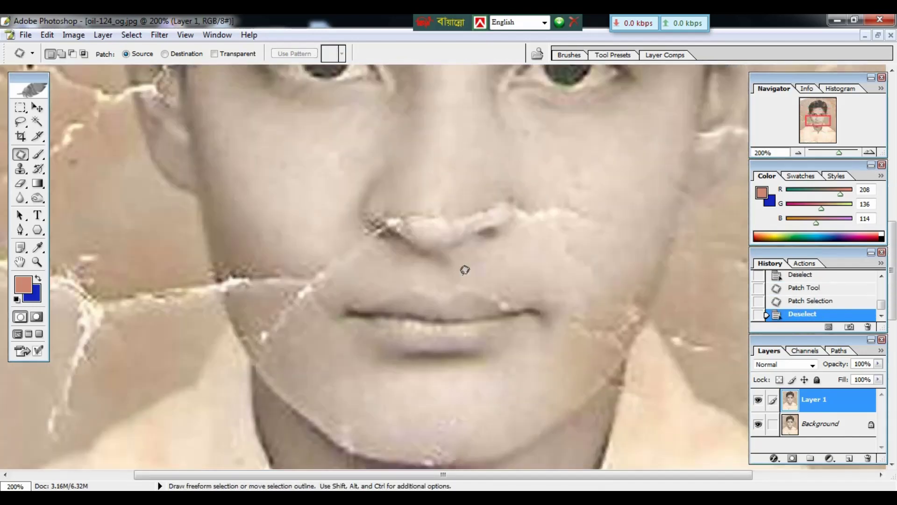
{"action": "scroll", "coordinate": [465, 266], "scroll_direction": "down", "scroll_amount": 8}
{"action": "mouse_move", "coordinate": [286, 254]}
{"action": "left_mouse_down"}
{"action": "mouse_move", "coordinate": [292, 244]}
{"action": "mouse_move", "coordinate": [327, 255]}
{"action": "left_mouse_up"}
{"action": "key", "text": "ctrl+d"}
{"action": "scroll", "coordinate": [461, 305], "scroll_direction": "down", "scroll_amount": 1}
{"action": "scroll", "coordinate": [463, 305], "scroll_direction": "down", "scroll_amount": 1}
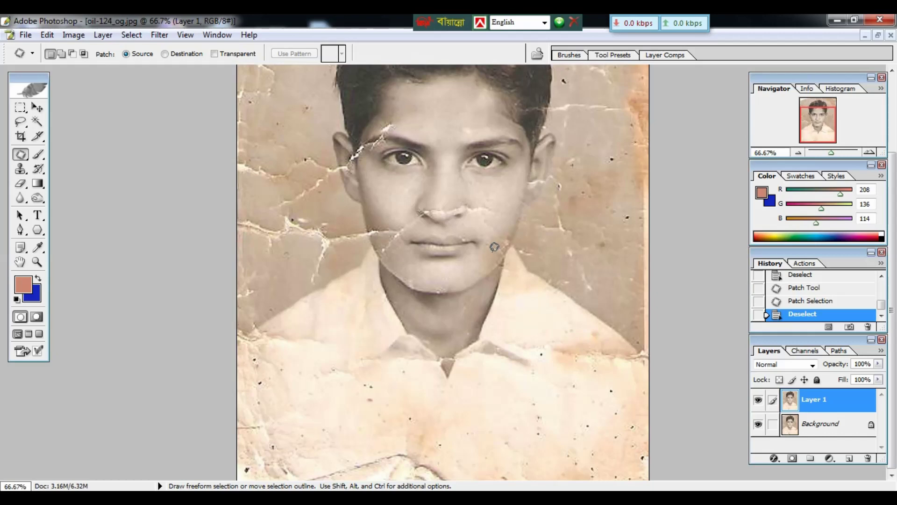
Step: Choose the Clone Stamp tool, zoom to 200% on the face, and shrink the brush from 70 to 30 pixels
{"action": "key", "text": "ctrl"}
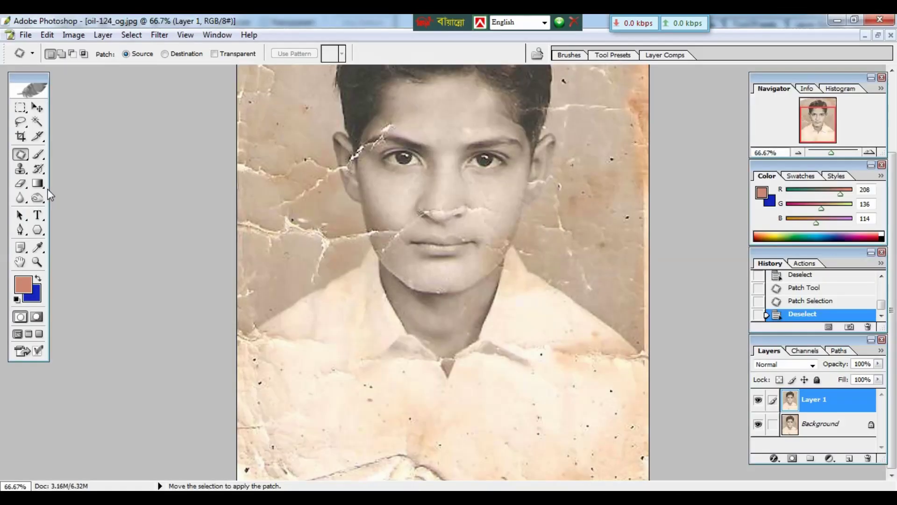
{"action": "left_click", "coordinate": [20, 168]}
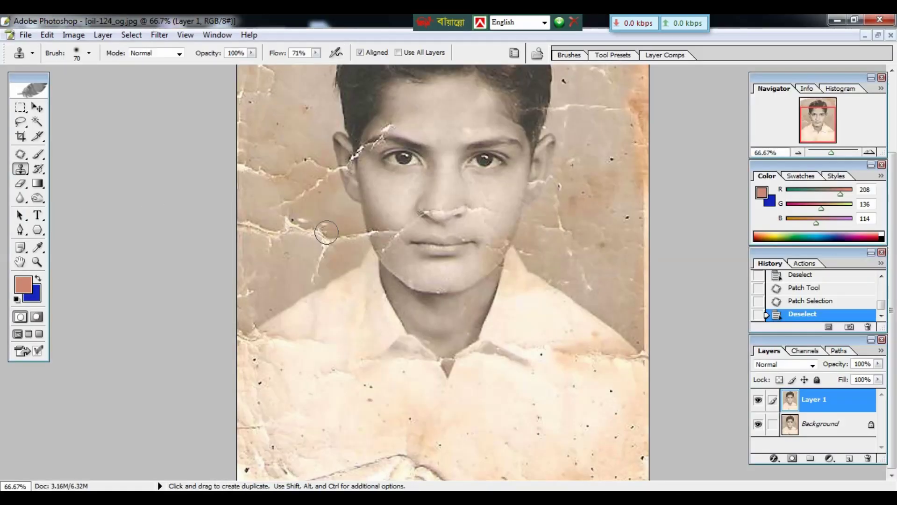
{"action": "key", "text": "ctrl+plus"}
{"action": "key", "text": "ctrl+plus"}
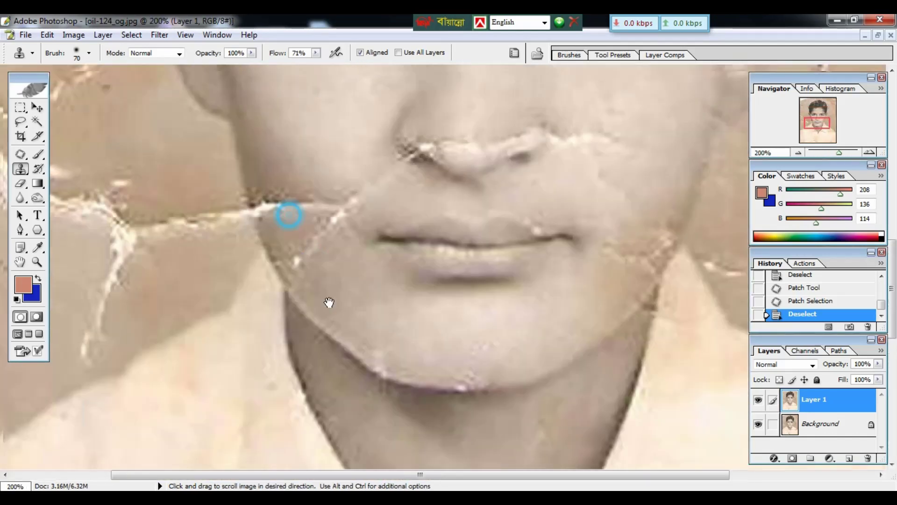
{"action": "left_click_drag", "start_coordinate": [294, 175], "coordinate": [340, 297]}
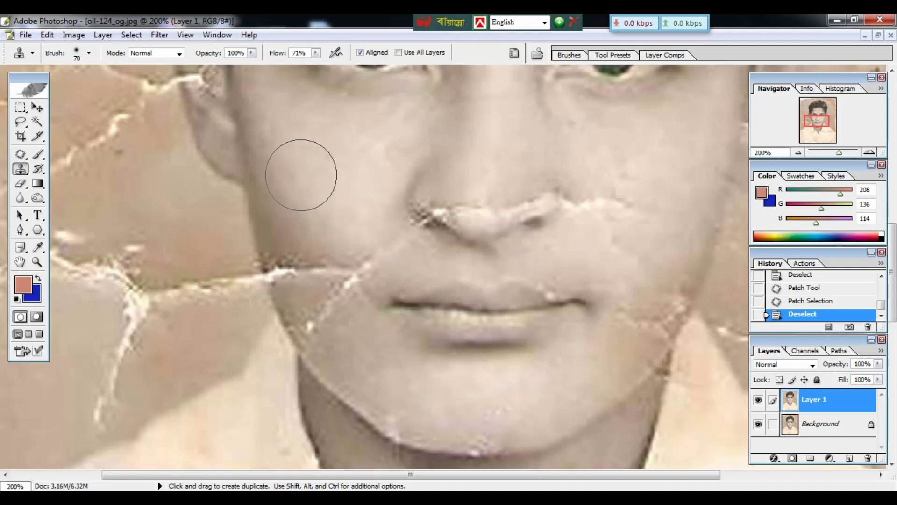
{"action": "key", "text": "bracketleft"}
{"action": "key", "text": "bracketleft"}
{"action": "key", "text": "bracketleft"}
{"action": "key", "text": "bracketleft"}
Step: Sample clean cheek skin and clone over the left-cheek crack and the crack near the mouth corner
{"action": "left_click", "coordinate": [296, 224], "text": "alt"}
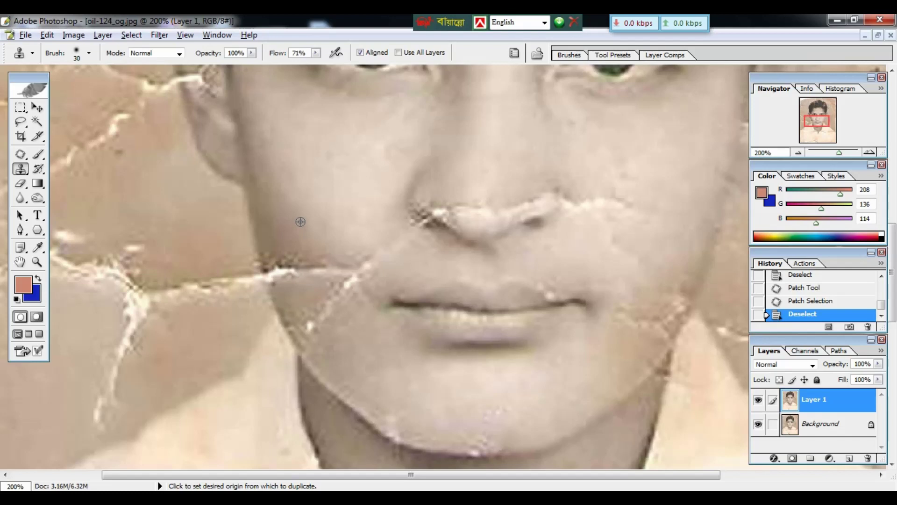
{"action": "left_click", "coordinate": [297, 230], "text": "alt"}
{"action": "left_click", "coordinate": [292, 262]}
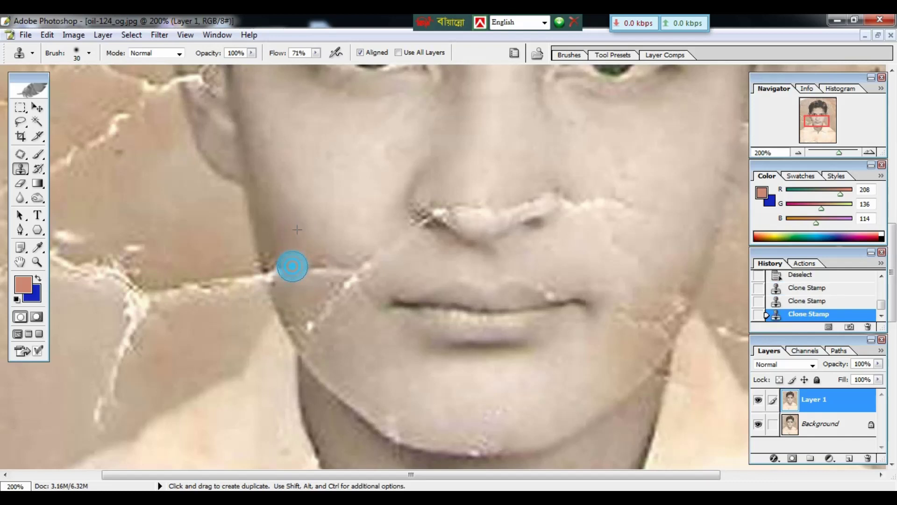
{"action": "left_click", "coordinate": [292, 266]}
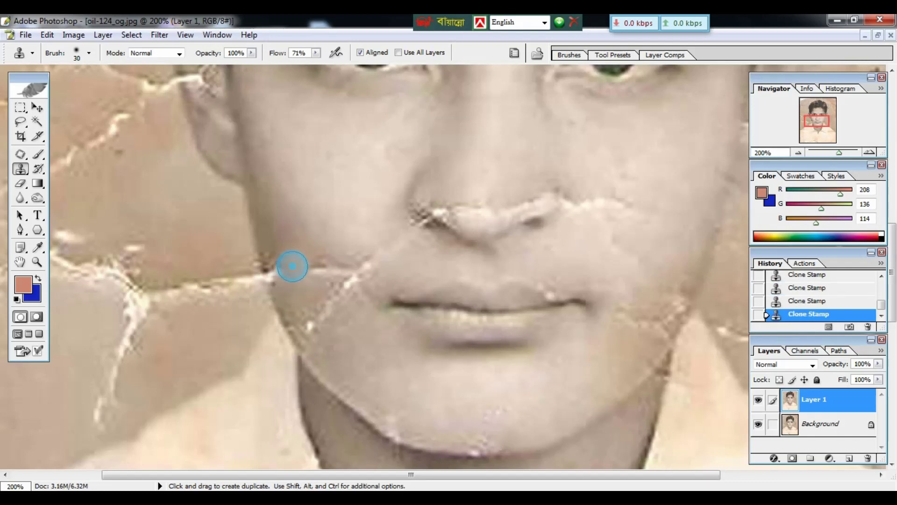
{"action": "left_click", "coordinate": [315, 248], "text": "alt"}
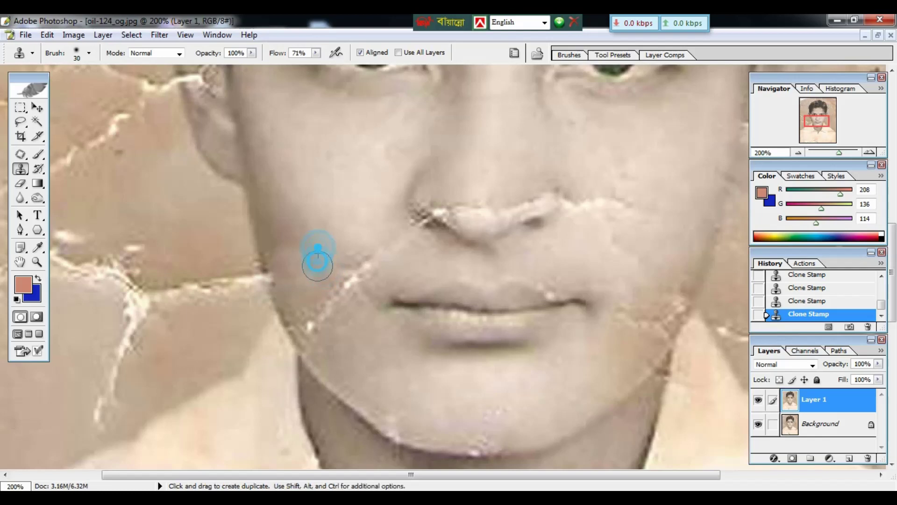
{"action": "left_click_drag", "start_coordinate": [334, 264], "coordinate": [383, 256]}
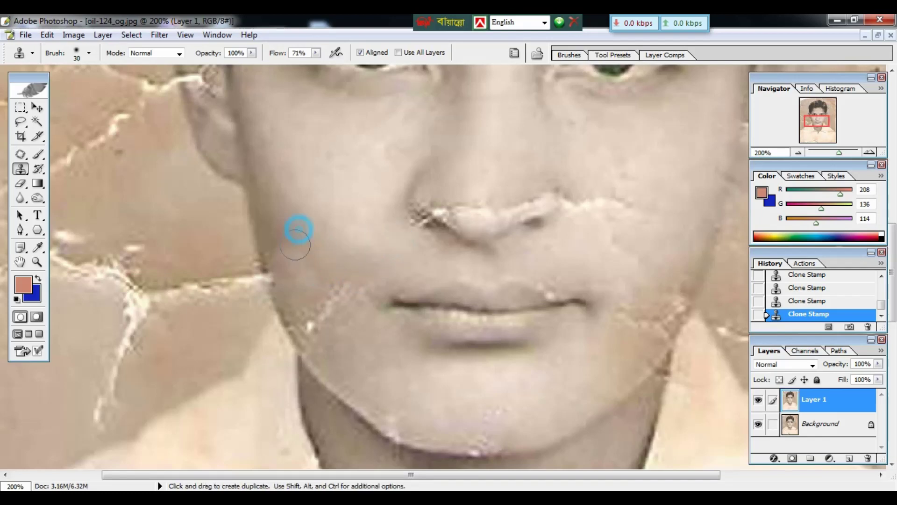
{"action": "mouse_move", "coordinate": [278, 296]}
{"action": "left_mouse_down"}
{"action": "mouse_move", "coordinate": [310, 325]}
{"action": "mouse_move", "coordinate": [333, 313]}
{"action": "left_mouse_up"}
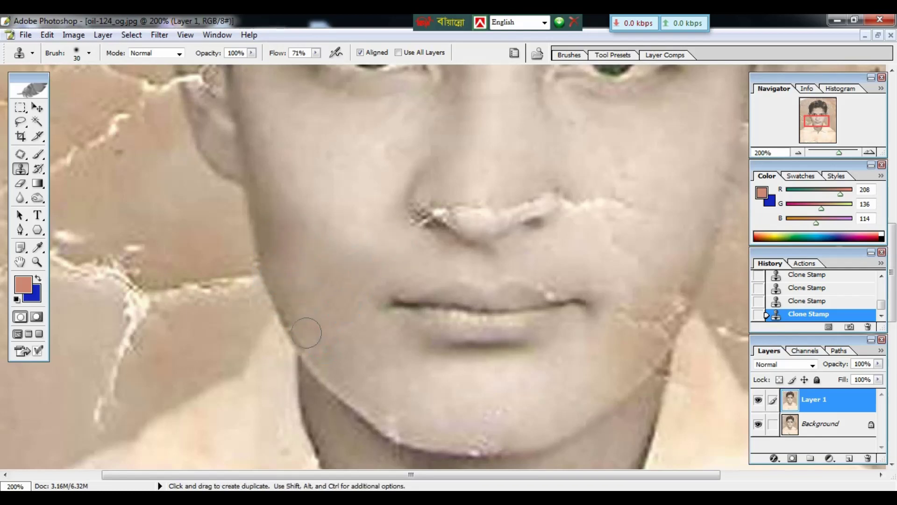
{"action": "scroll", "coordinate": [374, 299], "scroll_direction": "down", "scroll_amount": 5}
Step: Sample clean shirt fabric and dab it over the spots on the collar
{"action": "left_click", "coordinate": [432, 322]}
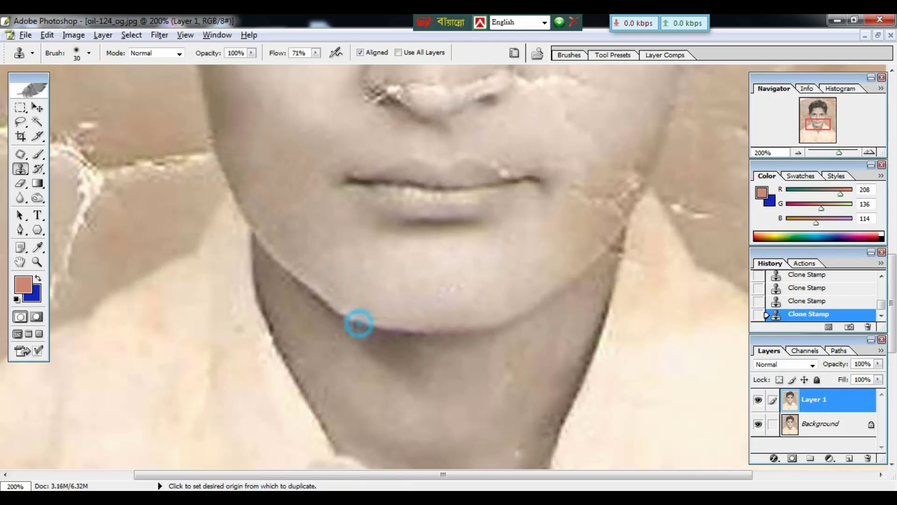
{"action": "scroll", "coordinate": [356, 320], "scroll_direction": "down", "scroll_amount": 3}
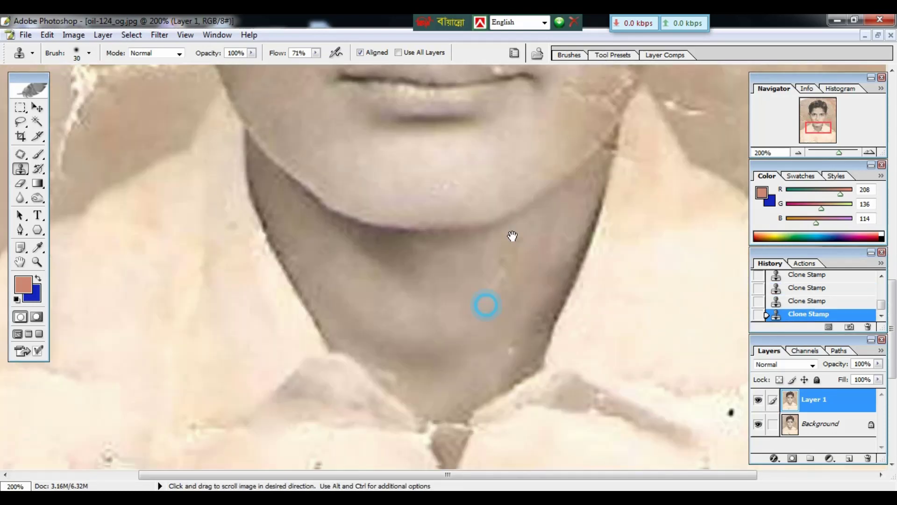
{"action": "left_click_drag", "start_coordinate": [512, 236], "coordinate": [560, 95]}
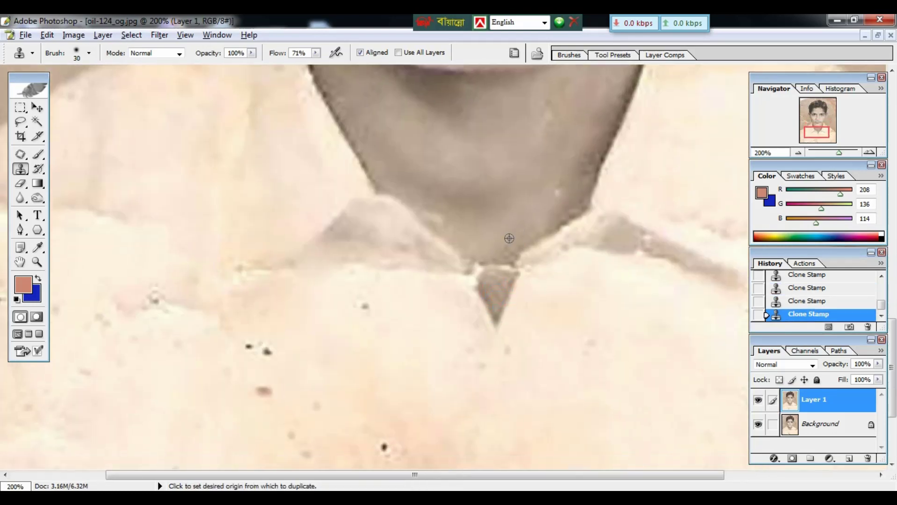
{"action": "left_click", "coordinate": [490, 261], "text": "alt"}
{"action": "left_click_drag", "start_coordinate": [395, 264], "coordinate": [483, 264]}
{"action": "left_click", "coordinate": [466, 425]}
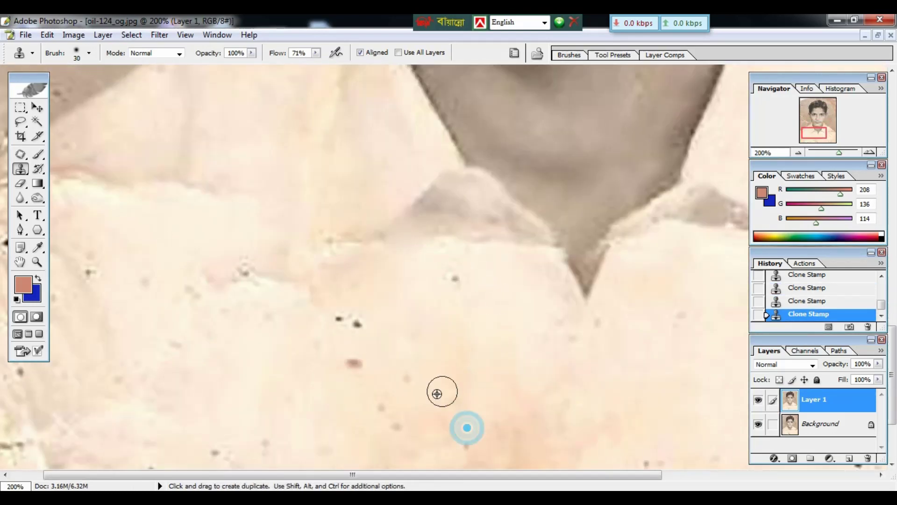
{"action": "left_click", "coordinate": [294, 243]}
Step: With an 80-pixel brush, clone over the shirt's fold line and the spots around the collar
{"action": "key", "text": "ctrl+minus"}
{"action": "key", "text": "ctrl+minus"}
{"action": "key", "text": "bracketright"}
{"action": "key", "text": "bracketright"}
{"action": "key", "text": "bracketright"}
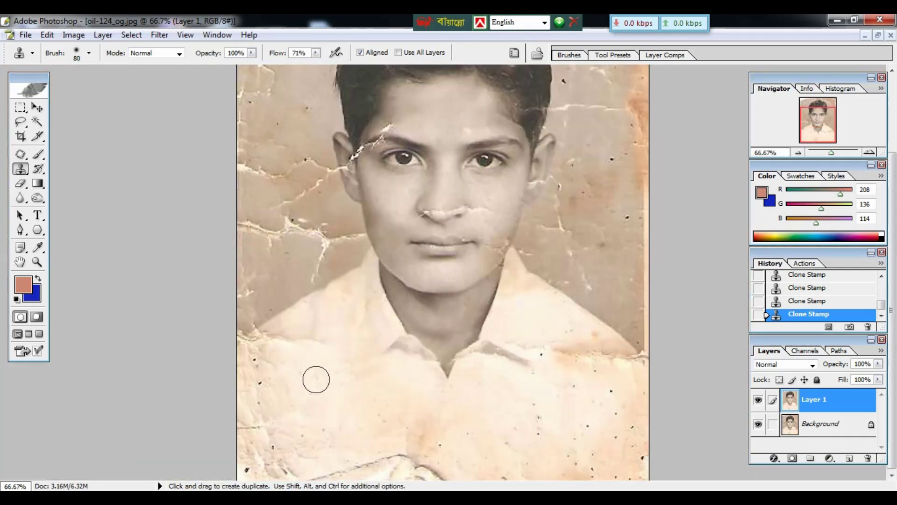
{"action": "key", "text": "f"}
{"action": "left_click_drag", "start_coordinate": [471, 343], "coordinate": [457, 304]}
{"action": "left_click_drag", "start_coordinate": [343, 344], "coordinate": [423, 362]}
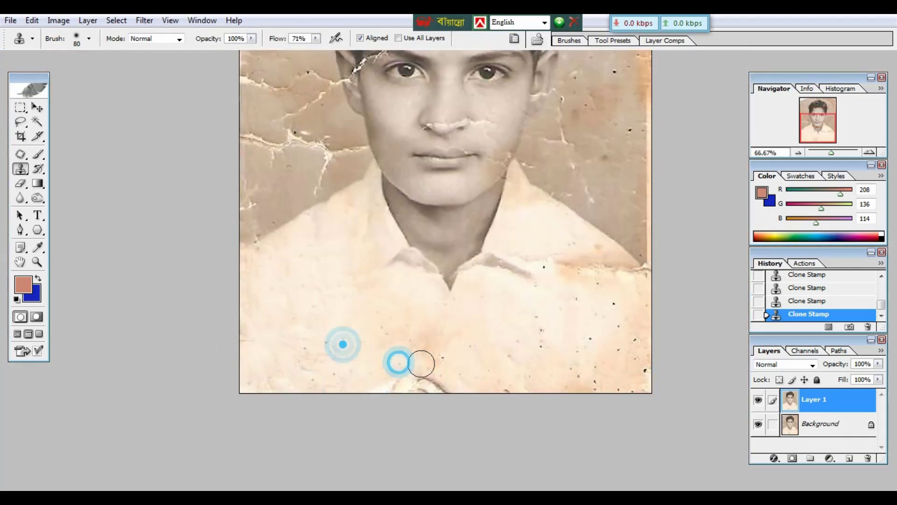
{"action": "left_click", "coordinate": [366, 321]}
{"action": "left_click", "coordinate": [506, 374]}
{"action": "left_click", "coordinate": [611, 340]}
{"action": "left_click", "coordinate": [615, 304]}
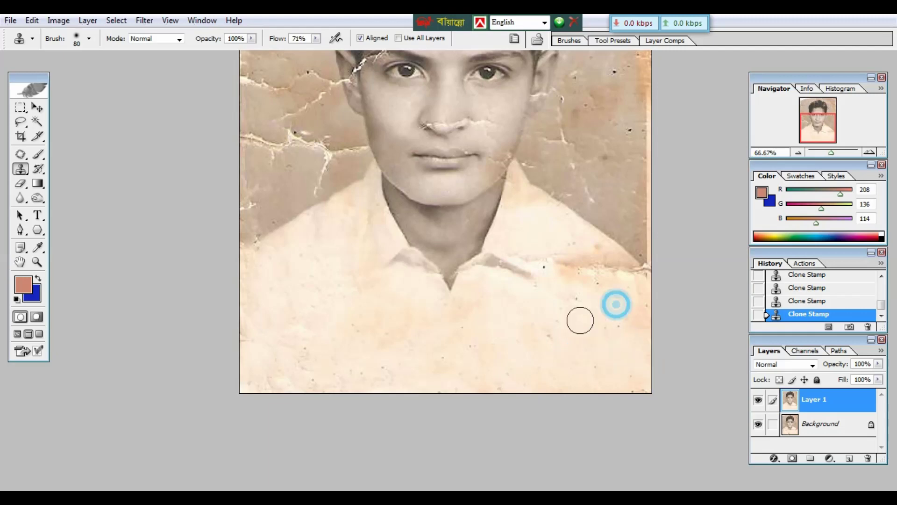
{"action": "left_click", "coordinate": [568, 279]}
{"action": "left_click", "coordinate": [598, 284]}
Step: Shrink the brush to 20 pixels and clone away the crack at the chin's edge
{"action": "left_click_drag", "start_coordinate": [495, 213], "coordinate": [478, 292]}
{"action": "key", "text": "ctrl+plus"}
{"action": "key", "text": "ctrl+plus"}
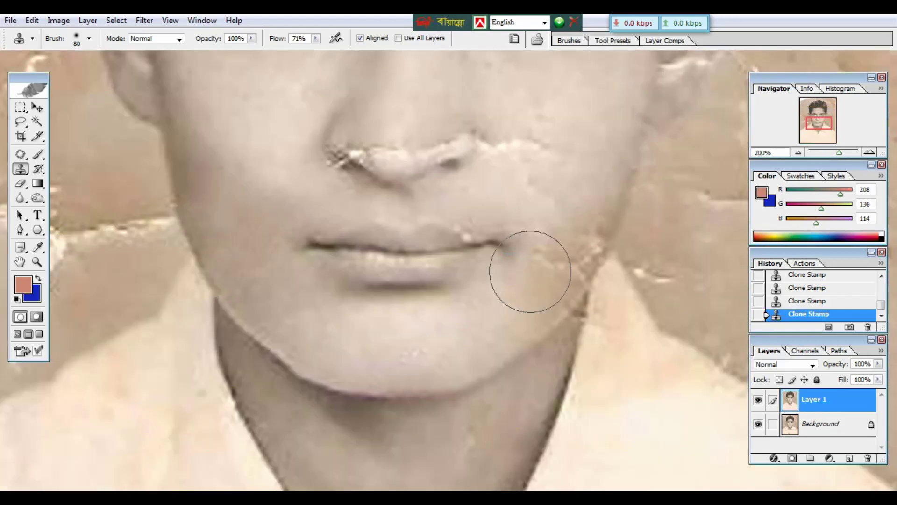
{"action": "key", "text": "bracketleft"}
{"action": "key", "text": "bracketleft"}
{"action": "key", "text": "bracketleft"}
{"action": "left_click", "coordinate": [470, 237]}
{"action": "left_click", "coordinate": [539, 293], "text": "alt"}
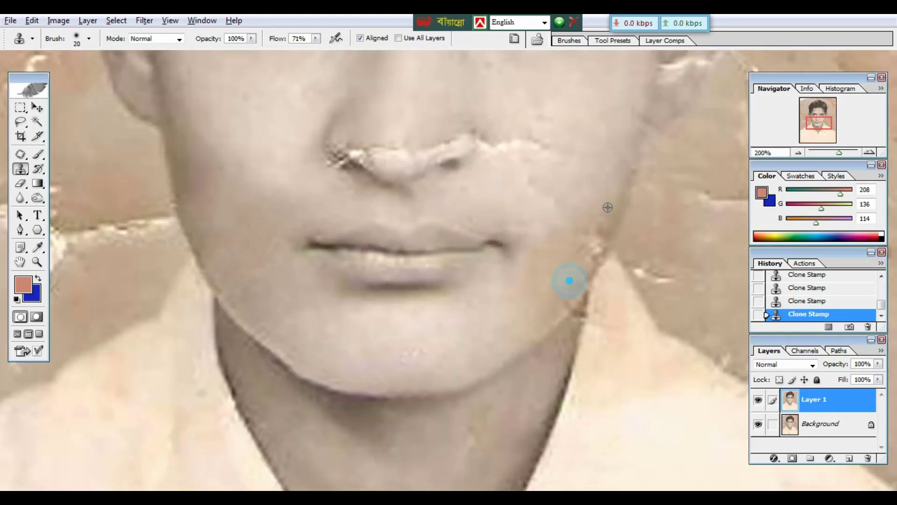
{"action": "scroll", "coordinate": [569, 290], "scroll_direction": "up", "scroll_amount": 3}
Step: Clone away the nostril spot, the cracks above the left eyebrow, and the white crack beside the ear
{"action": "left_click", "coordinate": [351, 230]}
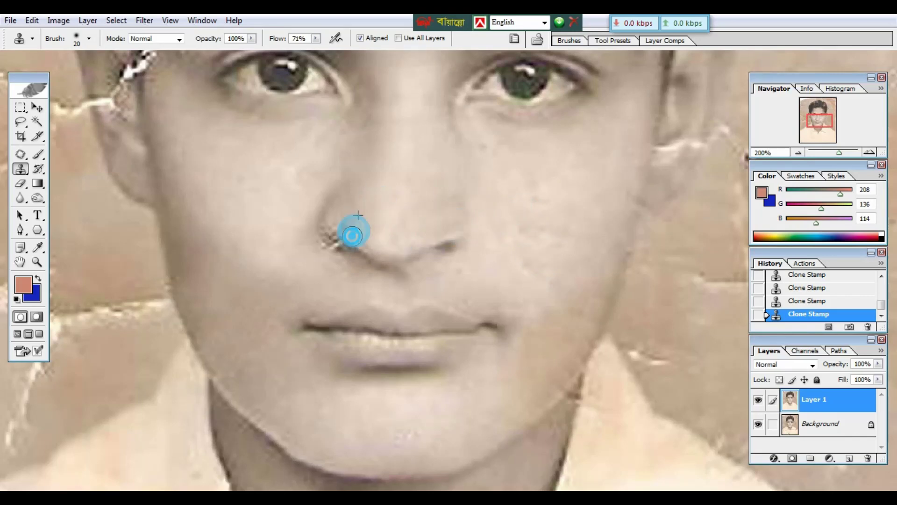
{"action": "mouse_move", "coordinate": [412, 99]}
{"action": "left_mouse_down"}
{"action": "mouse_move", "coordinate": [449, 286]}
{"action": "mouse_move", "coordinate": [463, 290]}
{"action": "left_mouse_up"}
{"action": "left_click", "coordinate": [280, 158]}
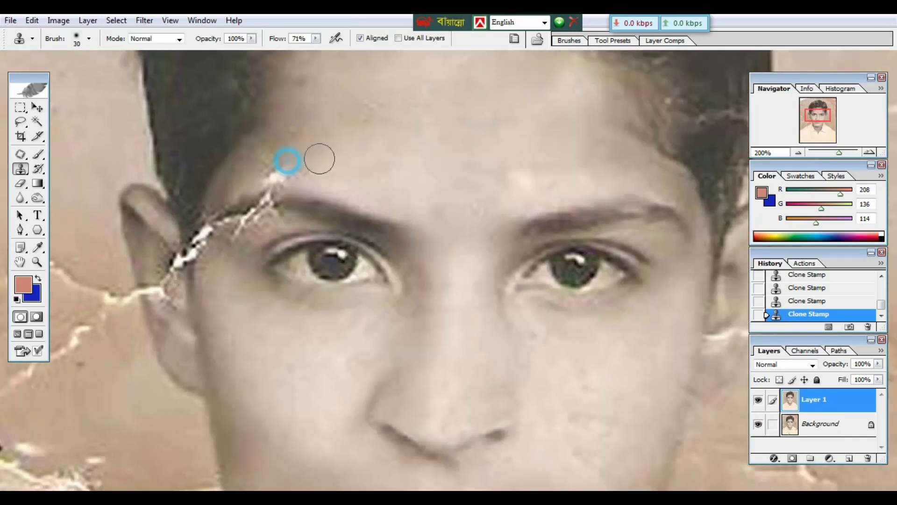
{"action": "left_click", "coordinate": [275, 206]}
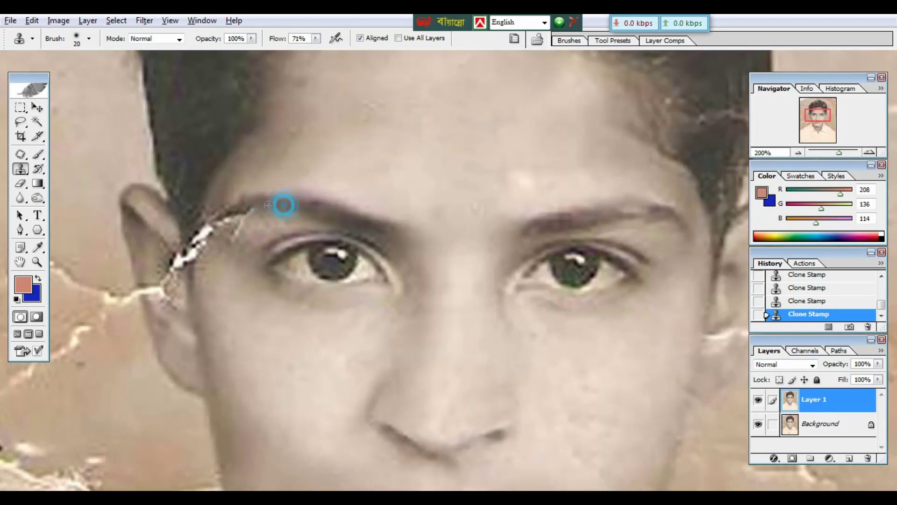
{"action": "left_click", "coordinate": [236, 220]}
{"action": "left_click", "coordinate": [192, 247]}
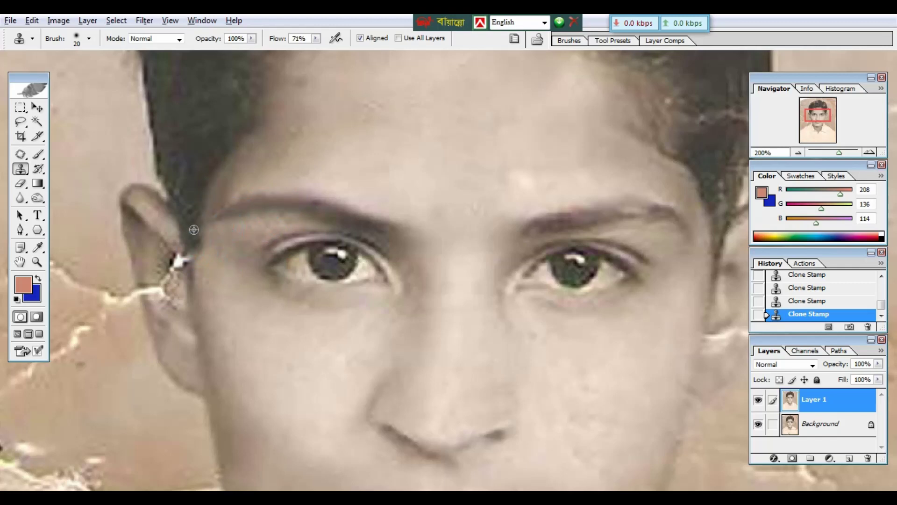
{"action": "left_click", "coordinate": [160, 285]}
{"action": "left_click", "coordinate": [145, 305]}
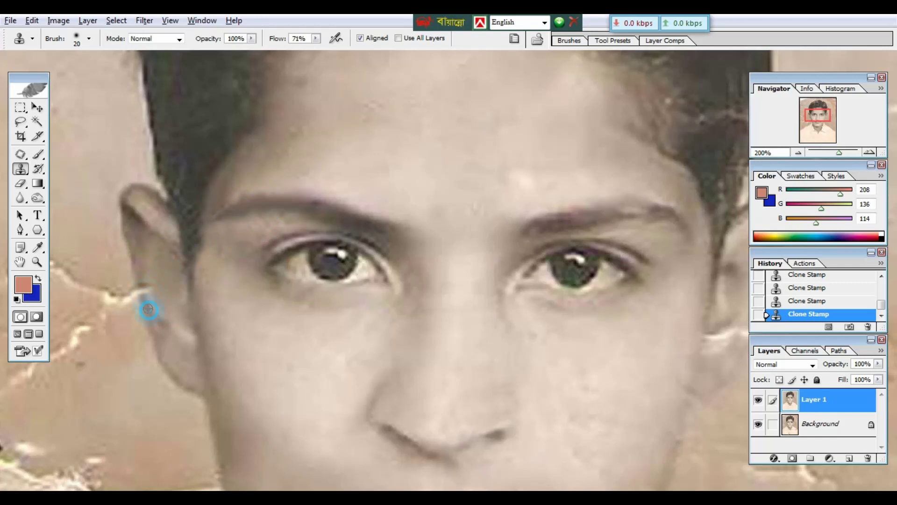
Step: Clone away the white cracks in the hair, including the notch at the top and the right side
{"action": "scroll", "coordinate": [427, 294], "scroll_direction": "up", "scroll_amount": 5}
{"action": "left_click_drag", "start_coordinate": [386, 183], "coordinate": [397, 129]}
{"action": "mouse_move", "coordinate": [278, 157]}
{"action": "left_mouse_down"}
{"action": "mouse_move", "coordinate": [269, 216]}
{"action": "mouse_move", "coordinate": [284, 126]}
{"action": "mouse_move", "coordinate": [274, 103]}
{"action": "left_mouse_up"}
{"action": "left_click", "coordinate": [533, 117]}
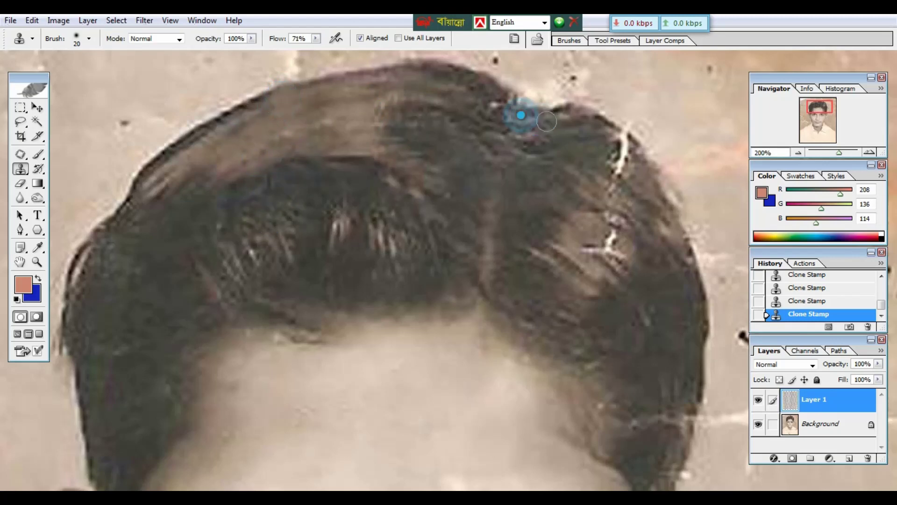
{"action": "key", "text": "ctrl+minus"}
{"action": "mouse_move", "coordinate": [467, 236]}
{"action": "left_mouse_down"}
{"action": "mouse_move", "coordinate": [480, 217]}
{"action": "mouse_move", "coordinate": [469, 193]}
{"action": "mouse_move", "coordinate": [475, 180]}
{"action": "left_mouse_up"}
{"action": "scroll", "coordinate": [474, 180], "scroll_direction": "down", "scroll_amount": 3}
{"action": "key", "text": "ctrl+plus"}
{"action": "key", "text": "ctrl+plus"}
{"action": "scroll", "coordinate": [386, 327], "scroll_direction": "down", "scroll_amount": 5}
{"action": "scroll", "coordinate": [386, 326], "scroll_direction": "right", "scroll_amount": 4}
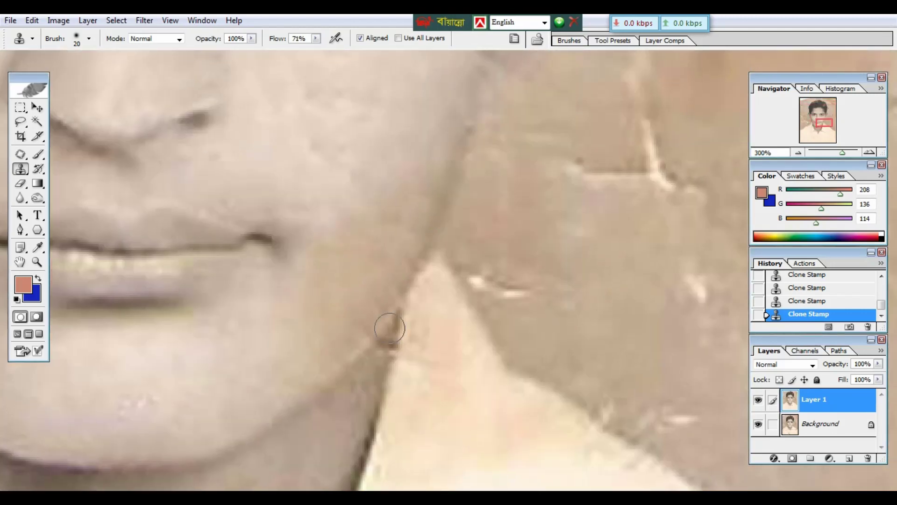
{"action": "scroll", "coordinate": [451, 246], "scroll_direction": "up", "scroll_amount": 4}
{"action": "scroll", "coordinate": [530, 242], "scroll_direction": "up", "scroll_amount": 2}
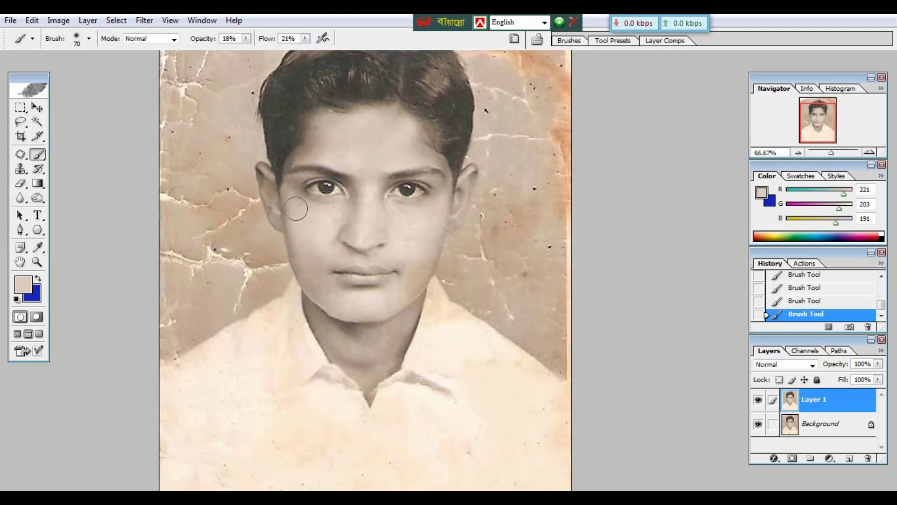
Step: Zoom out to view the whole photo, then zoom back in slightly
{"action": "key", "text": "ctrl+minus"}
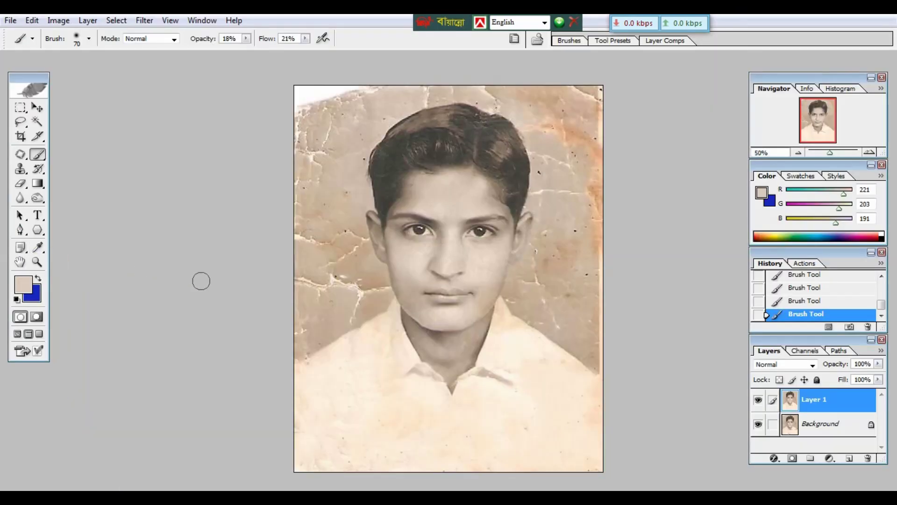
{"action": "key", "text": "ctrl+plus"}
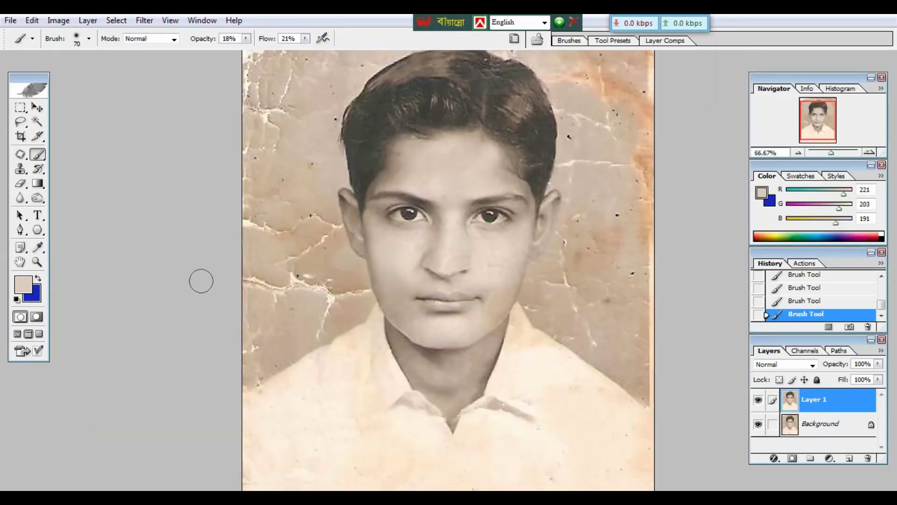
Step: Trace a Pen path from the left shoulder up the jaw and around the left ear
{"action": "left_click", "coordinate": [20, 229]}
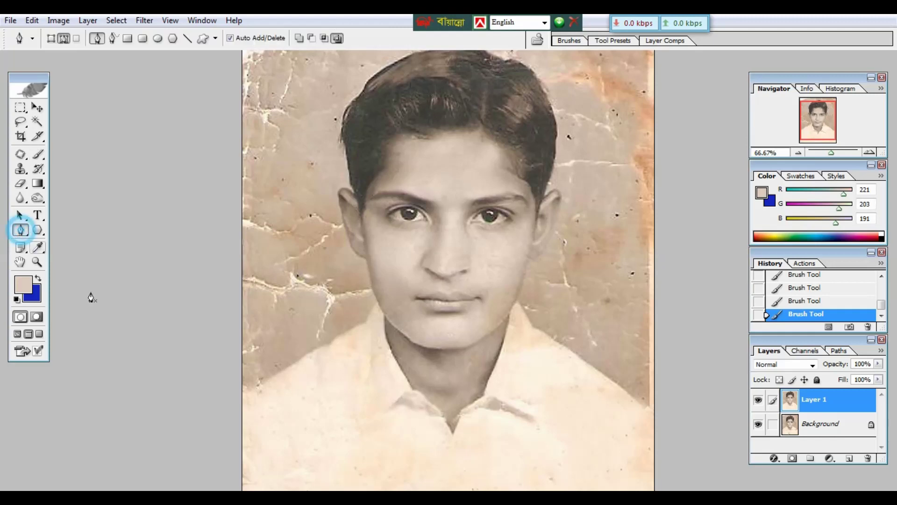
{"action": "left_click", "coordinate": [240, 400]}
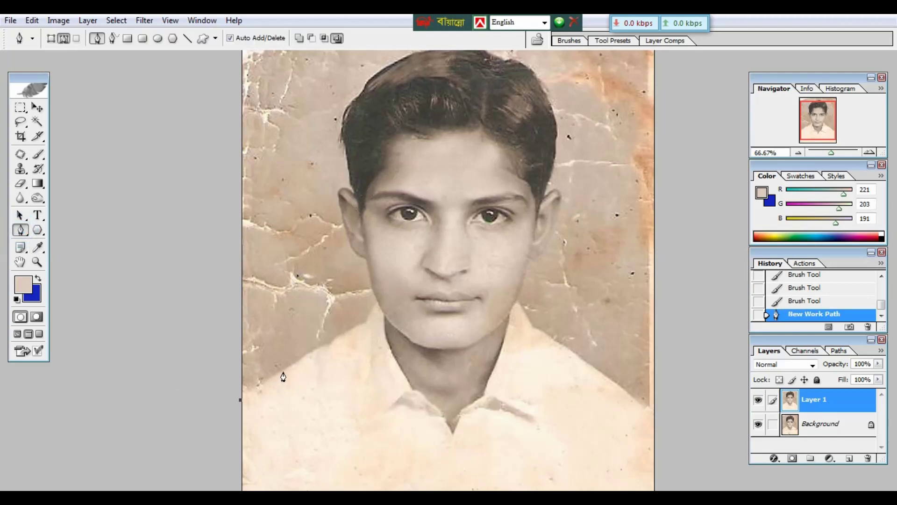
{"action": "left_click", "coordinate": [283, 376]}
{"action": "key", "text": "ctrl+plus"}
{"action": "key", "text": "ctrl+plus"}
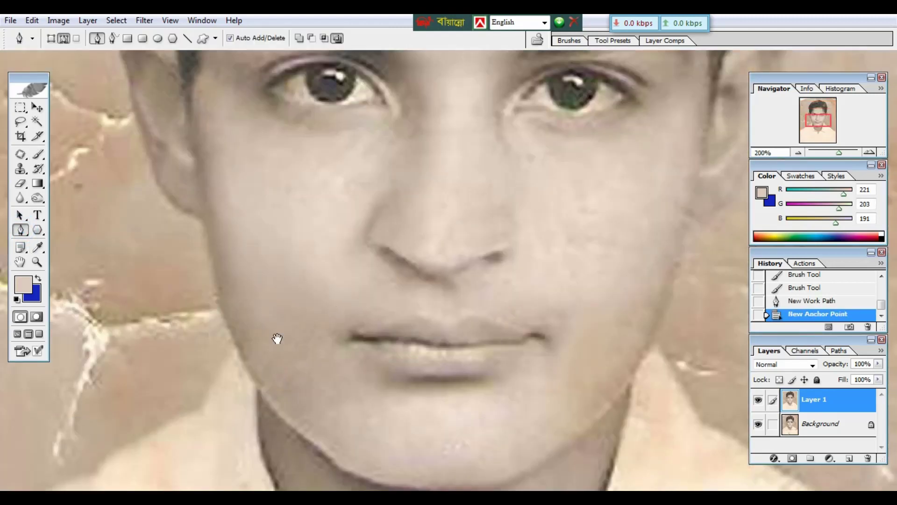
{"action": "left_click_drag", "start_coordinate": [277, 338], "coordinate": [399, 254]}
{"action": "left_click", "coordinate": [245, 383]}
{"action": "left_click", "coordinate": [336, 327]}
{"action": "left_click", "coordinate": [370, 300]}
{"action": "left_click", "coordinate": [390, 297]}
{"action": "left_click_drag", "start_coordinate": [378, 209], "coordinate": [382, 278]}
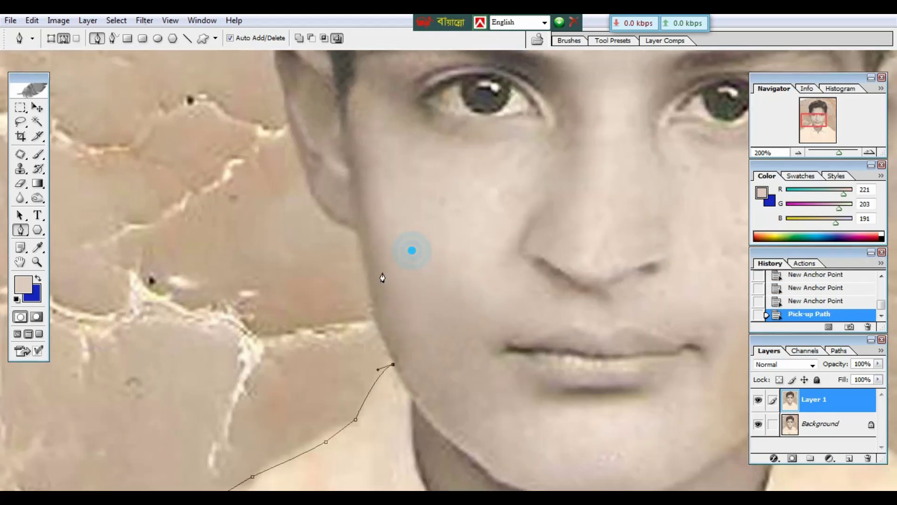
{"action": "mouse_move", "coordinate": [364, 231]}
{"action": "left_mouse_down"}
{"action": "mouse_move", "coordinate": [357, 170]}
{"action": "mouse_move", "coordinate": [387, 273]}
{"action": "mouse_move", "coordinate": [313, 208]}
{"action": "left_mouse_up"}
{"action": "left_click", "coordinate": [391, 333]}
{"action": "left_click_drag", "start_coordinate": [357, 136], "coordinate": [440, 194]}
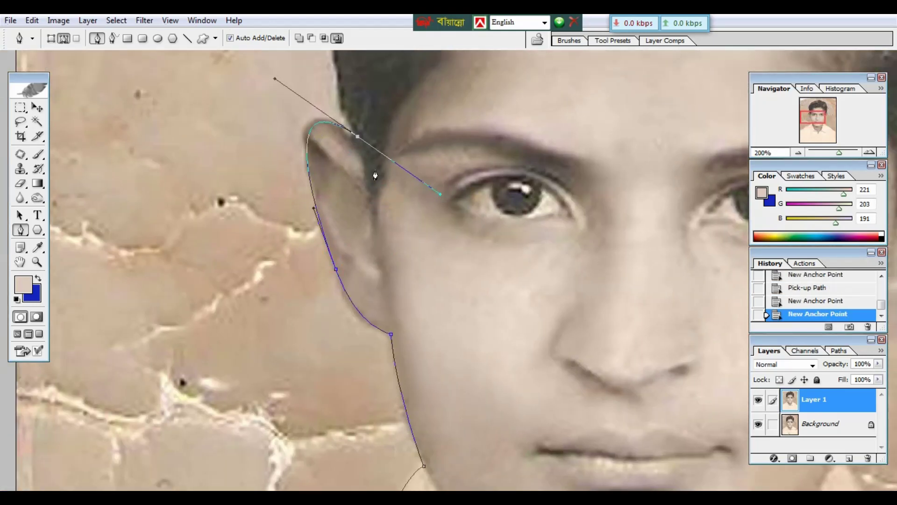
{"action": "left_click", "coordinate": [357, 136]}
Step: Continue the path up the side, over the top and down the right of the hair
{"action": "key", "text": "ctrl+minus"}
{"action": "key", "text": "ctrl+minus"}
{"action": "key", "text": "ctrl+plus"}
{"action": "left_click_drag", "start_coordinate": [381, 178], "coordinate": [425, 125]}
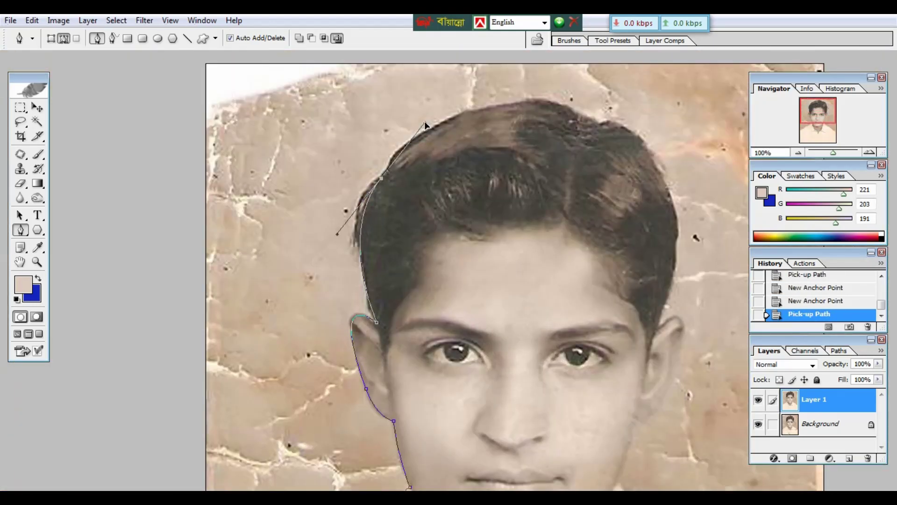
{"action": "left_click_drag", "start_coordinate": [481, 110], "coordinate": [509, 106]}
{"action": "left_click_drag", "start_coordinate": [580, 118], "coordinate": [607, 127]}
{"action": "left_click_drag", "start_coordinate": [659, 174], "coordinate": [685, 233]}
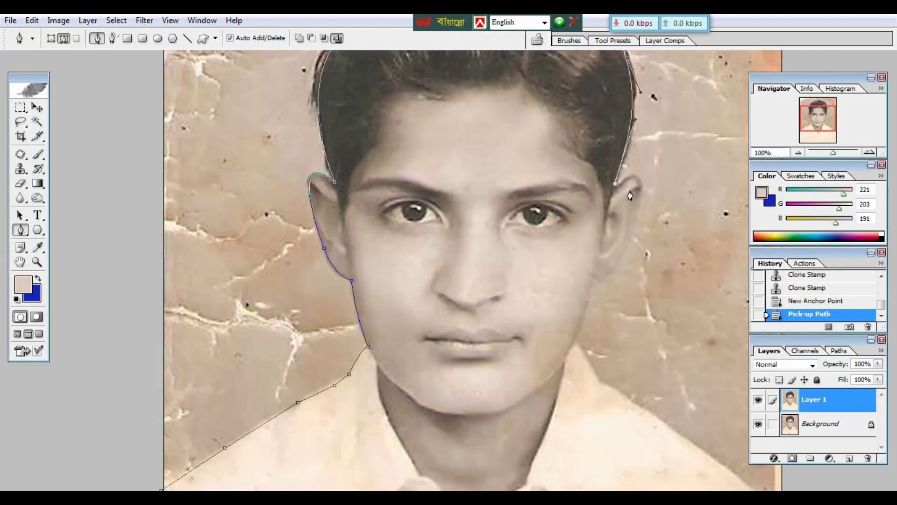
Step: Carry the path around the right ear and down the right jaw and shoulder
{"action": "left_click", "coordinate": [632, 230]}
{"action": "left_click", "coordinate": [618, 278]}
{"action": "left_click_drag", "start_coordinate": [595, 275], "coordinate": [590, 264]}
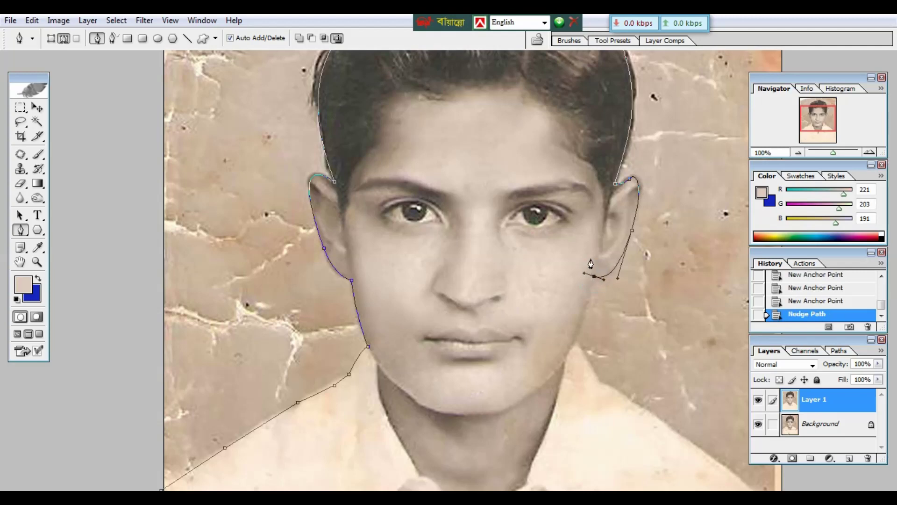
{"action": "left_click", "coordinate": [594, 272]}
{"action": "scroll", "coordinate": [594, 271], "scroll_direction": "down", "scroll_amount": 5}
{"action": "left_click", "coordinate": [598, 224]}
{"action": "left_click", "coordinate": [599, 223]}
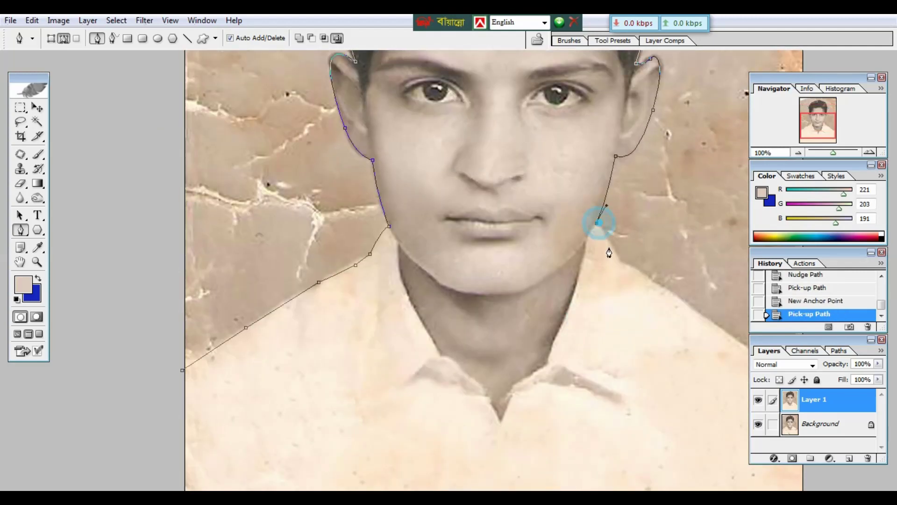
{"action": "scroll", "coordinate": [609, 253], "scroll_direction": "down", "scroll_amount": 5}
Step: Loop the path outside the photo's edges and close it around the background
{"action": "left_click", "coordinate": [651, 331]}
{"action": "key", "text": "ctrl+minus"}
{"action": "left_click", "coordinate": [657, 229]}
{"action": "left_click", "coordinate": [536, 99]}
{"action": "left_click", "coordinate": [312, 348]}
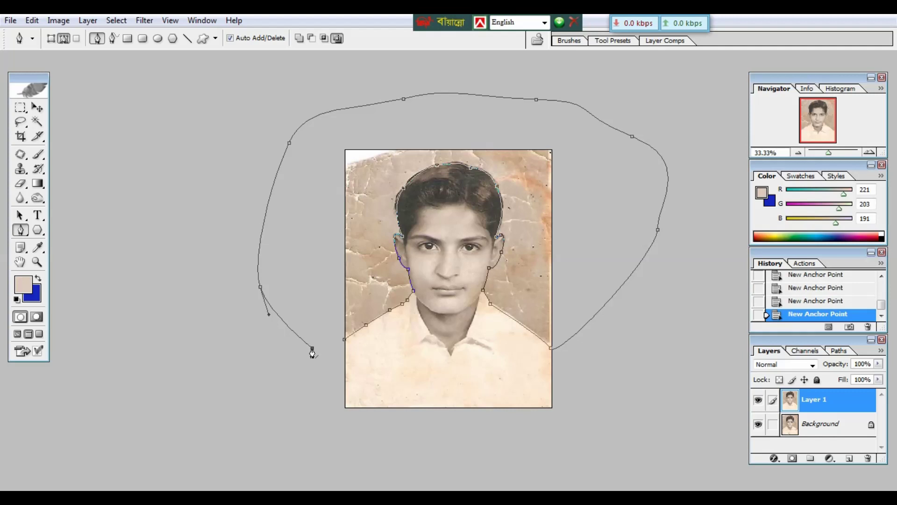
Step: Load the path as a selection, delete the background from Layer 1, hide Background, and deselect
{"action": "key", "text": "ctrl+Return"}
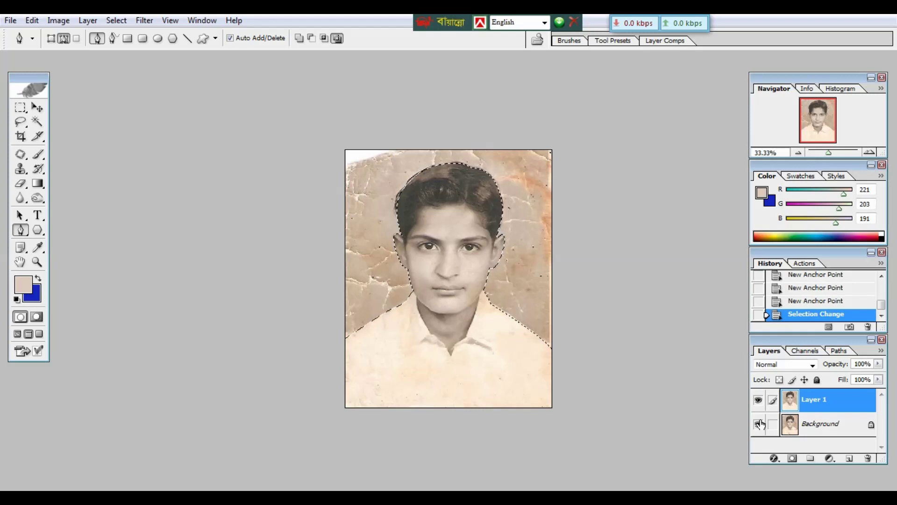
{"action": "key", "text": "Delete"}
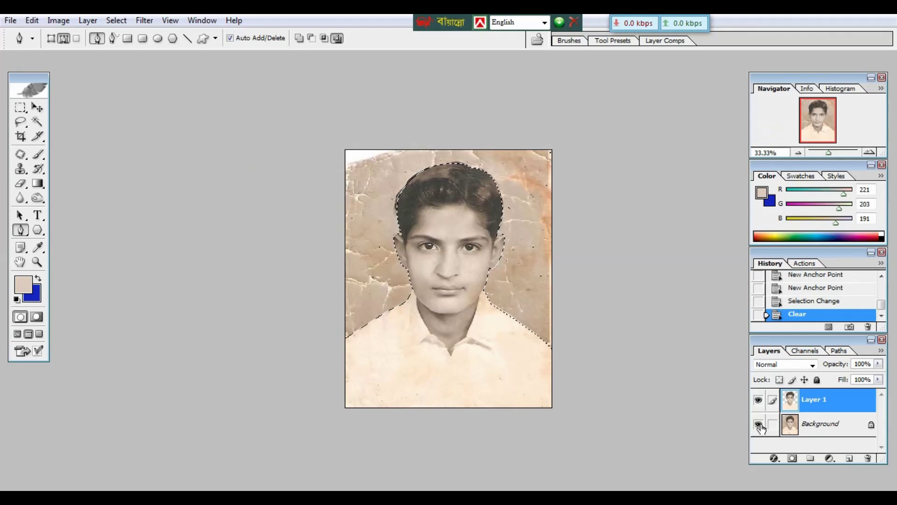
{"action": "left_click", "coordinate": [759, 425]}
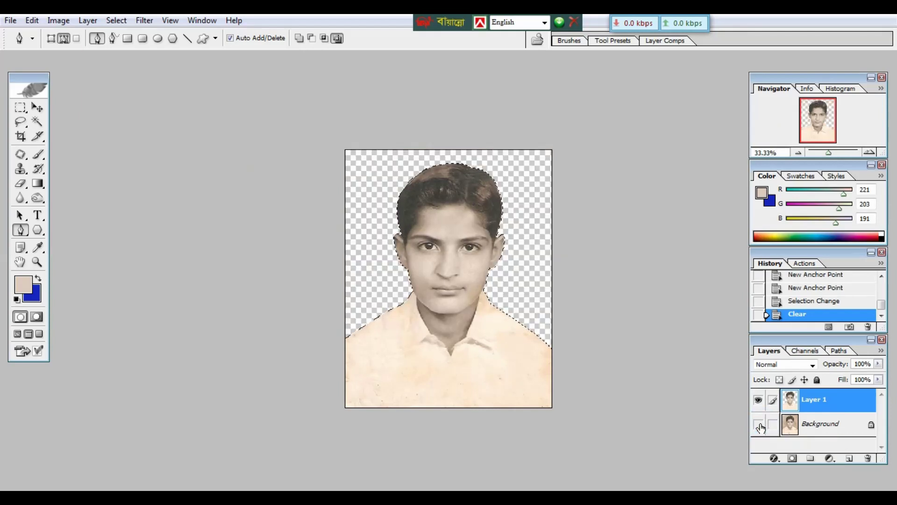
{"action": "key", "text": "ctrl+d"}
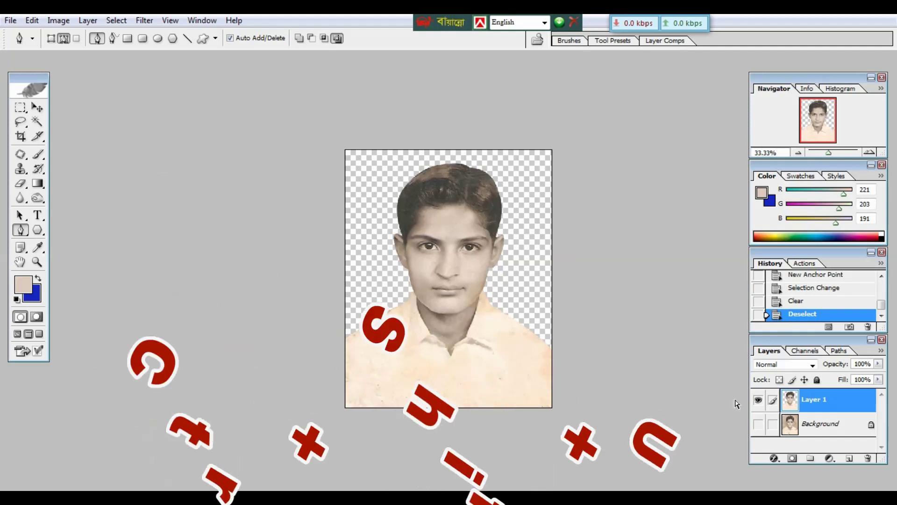
Step: Desaturate Layer 1 with Ctrl+Shift+U so the cut-out boy turns greyscale
{"action": "key", "text": "ctrl+shift+u"}
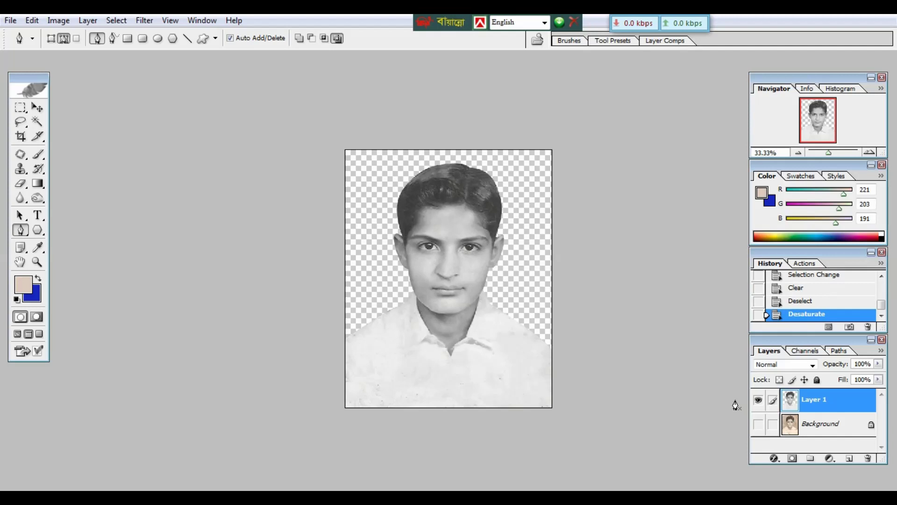
{"action": "key", "text": "ctrl+plus"}
{"action": "key", "text": "ctrl+plus"}
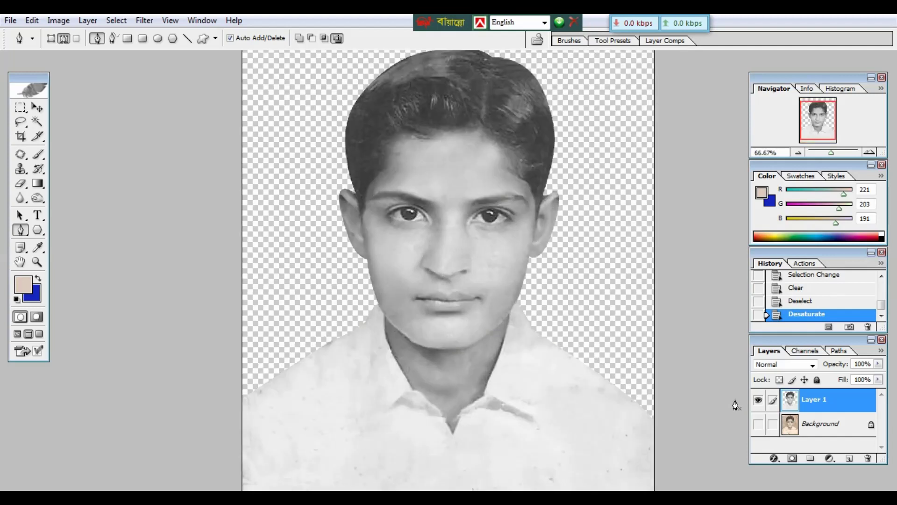
{"action": "key", "text": "ctrl+minus"}
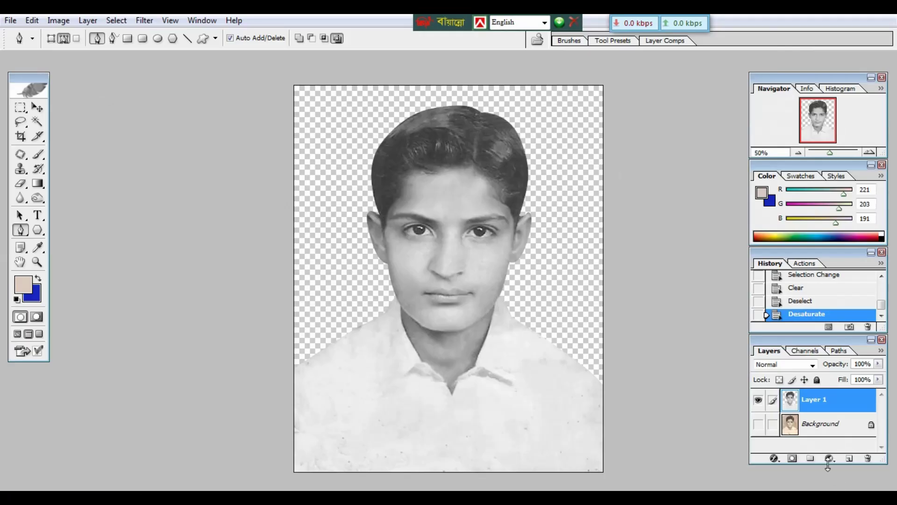
Step: Add a Color Balance adjustment layer with midtones +33, -9, -23, then reset default colours
{"action": "left_click", "coordinate": [829, 459]}
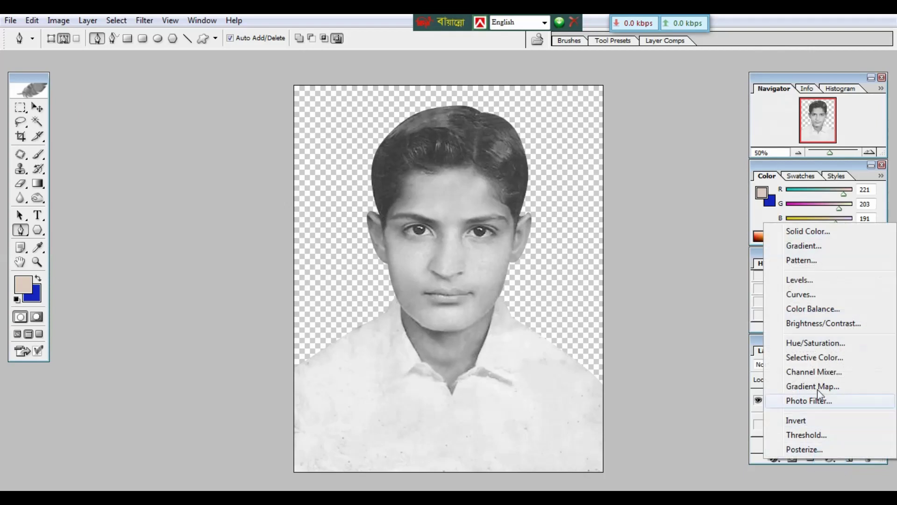
{"action": "left_click", "coordinate": [820, 312]}
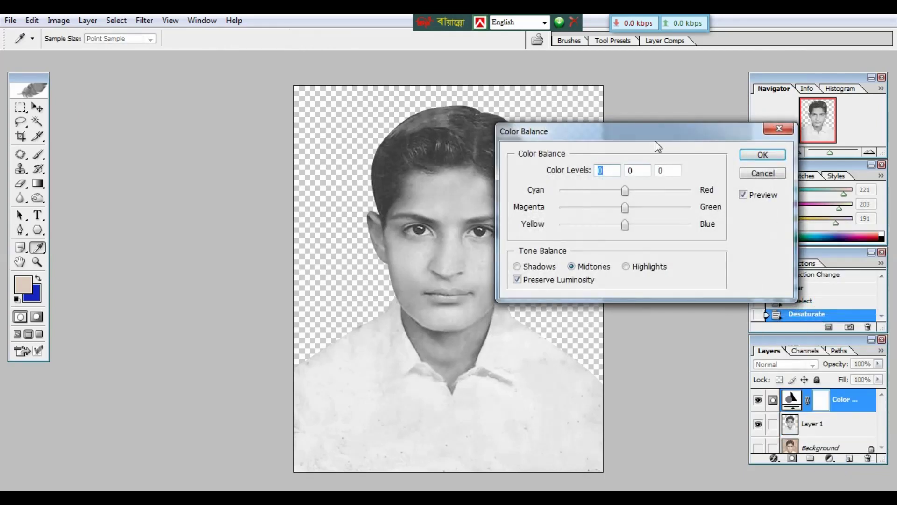
{"action": "left_click_drag", "start_coordinate": [655, 137], "coordinate": [734, 124]}
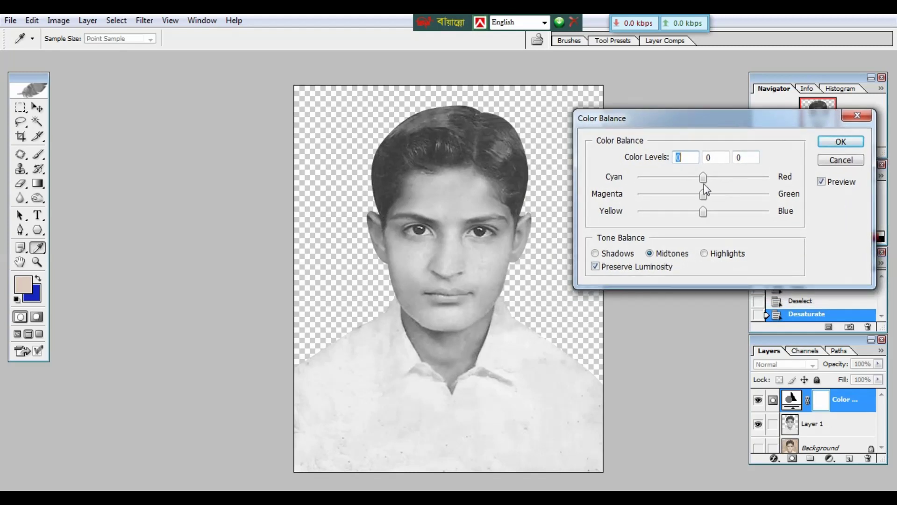
{"action": "mouse_move", "coordinate": [719, 176]}
{"action": "left_mouse_down"}
{"action": "mouse_move", "coordinate": [713, 194]}
{"action": "mouse_move", "coordinate": [698, 194]}
{"action": "mouse_move", "coordinate": [688, 214]}
{"action": "left_mouse_up"}
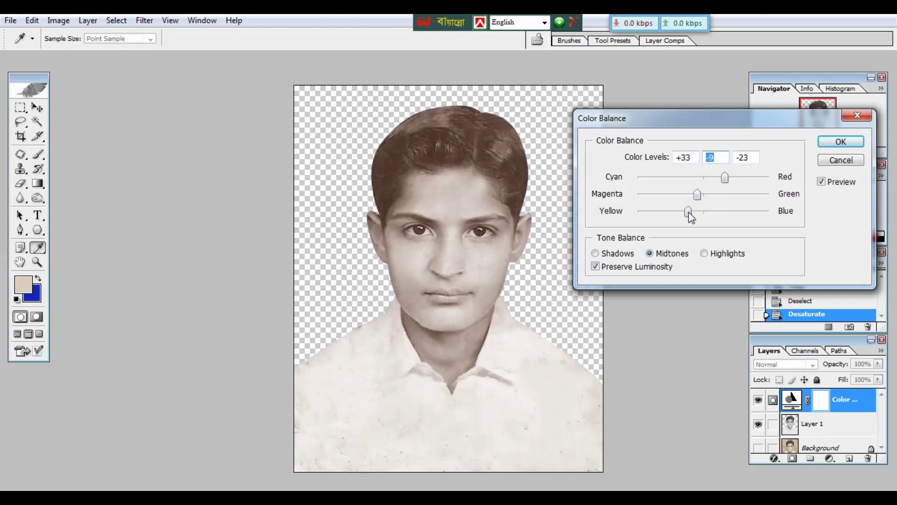
{"action": "left_click", "coordinate": [841, 141]}
{"action": "key", "text": "p"}
{"action": "key", "text": "d"}
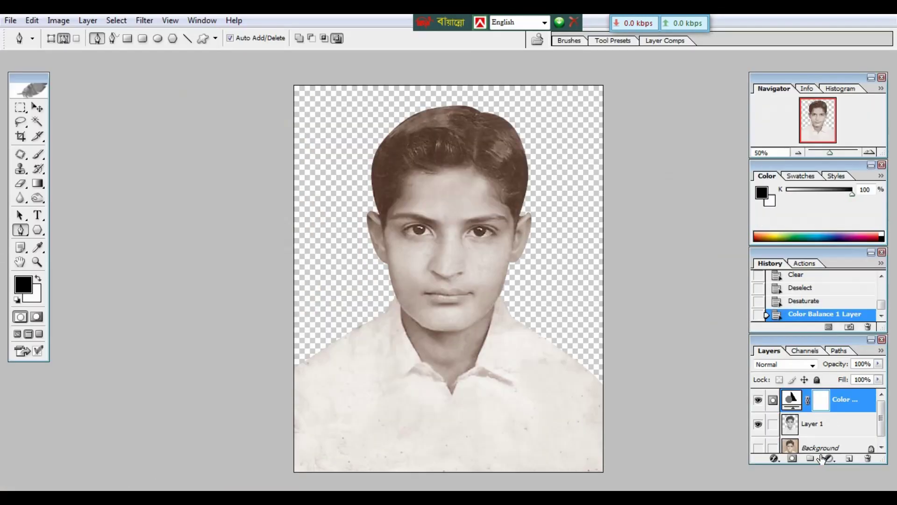
Step: Add a Solid Color fill layer above the Color Balance layer
{"action": "left_click", "coordinate": [828, 458]}
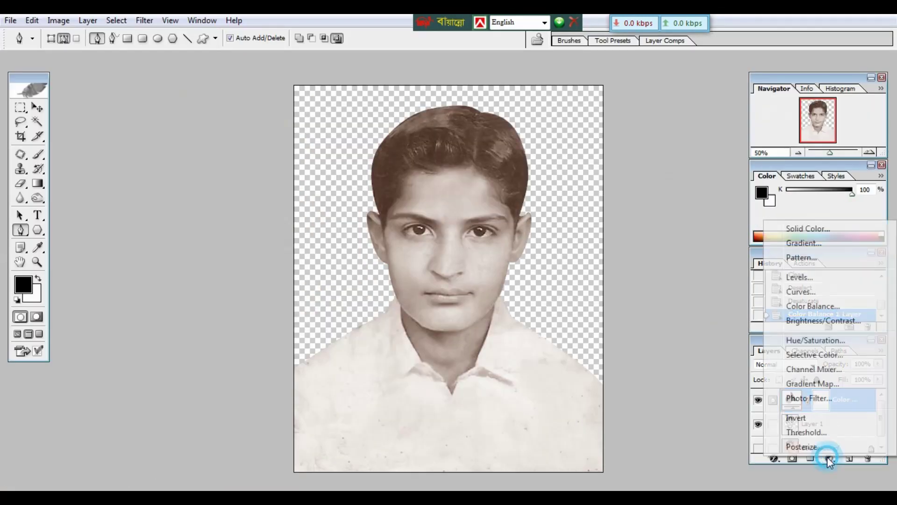
{"action": "left_click", "coordinate": [803, 230]}
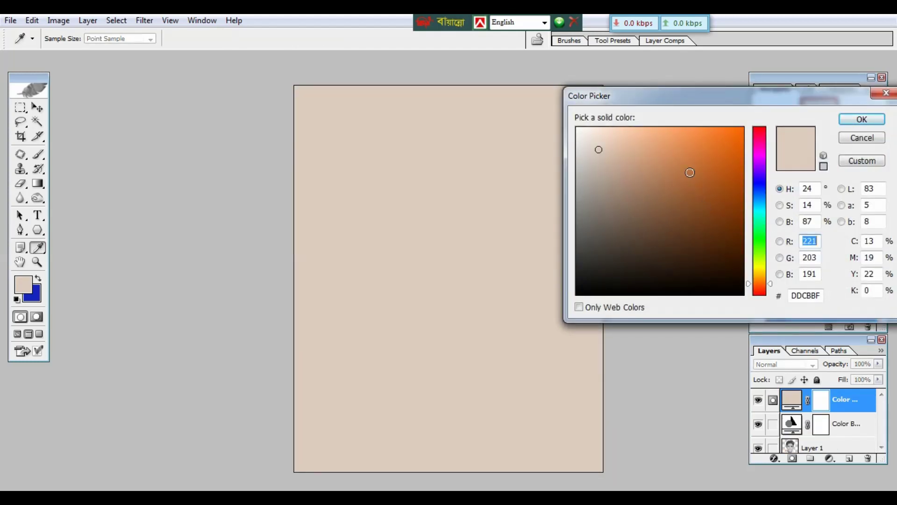
Step: Set the fill layer's colour to the orange skin tone D78955
{"action": "left_click", "coordinate": [673, 145]}
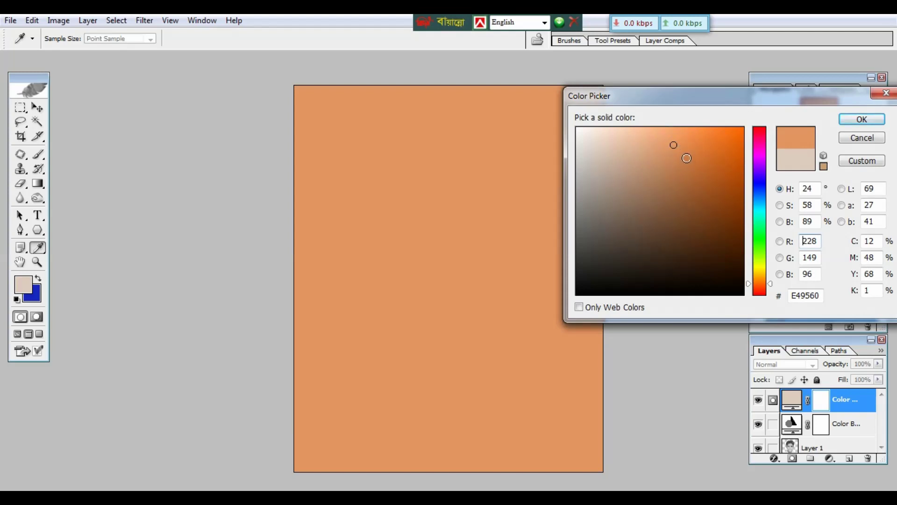
{"action": "left_click", "coordinate": [692, 160]}
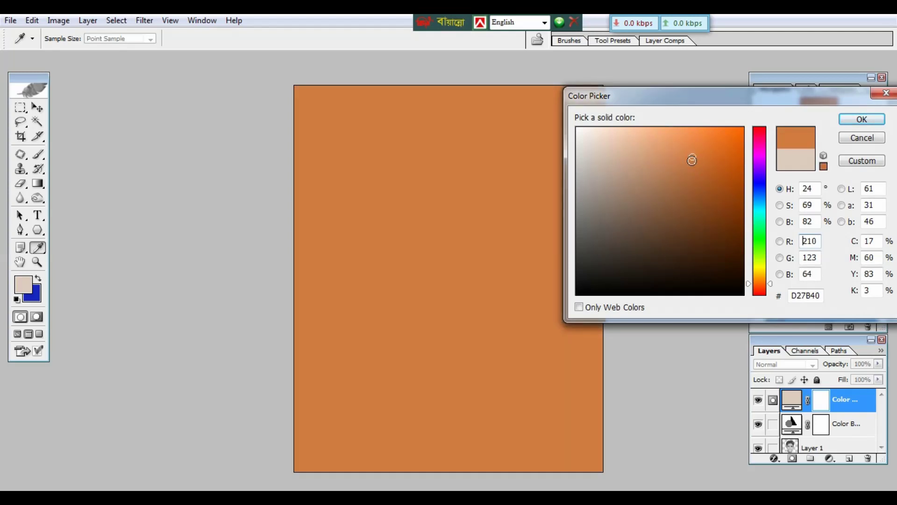
{"action": "left_click", "coordinate": [678, 153]}
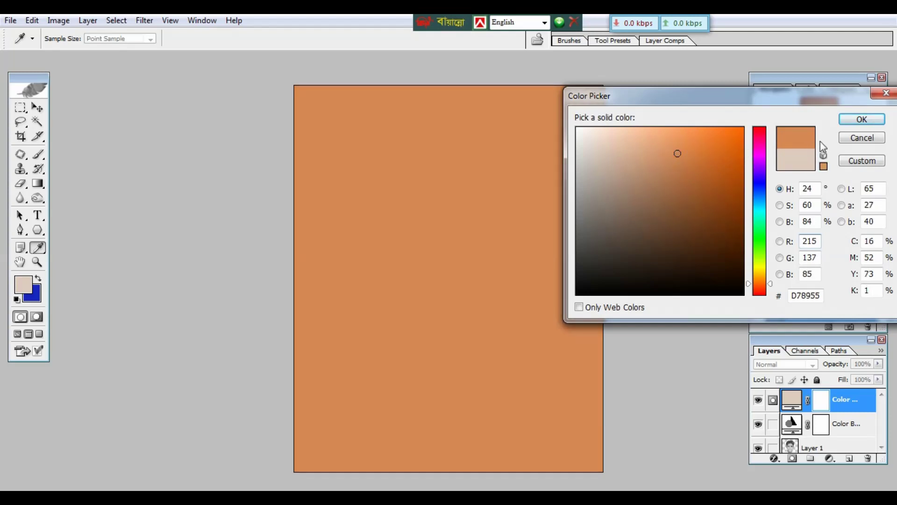
{"action": "left_click", "coordinate": [856, 122]}
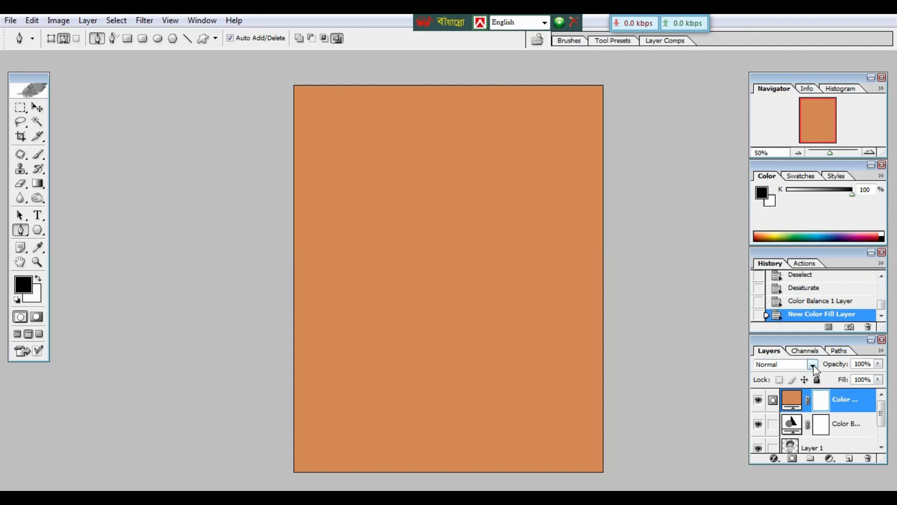
Step: Switch the orange fill layer's blend mode to Color
{"action": "left_click", "coordinate": [813, 365]}
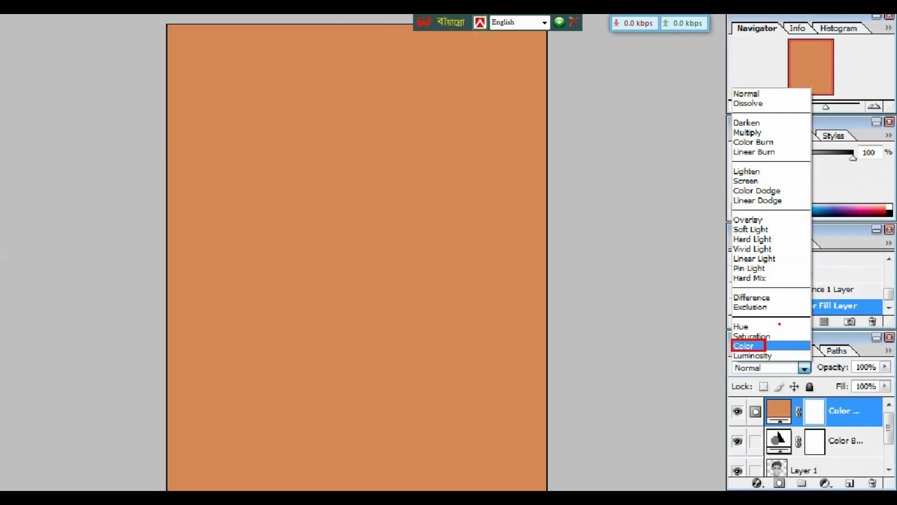
{"action": "left_click", "coordinate": [800, 372]}
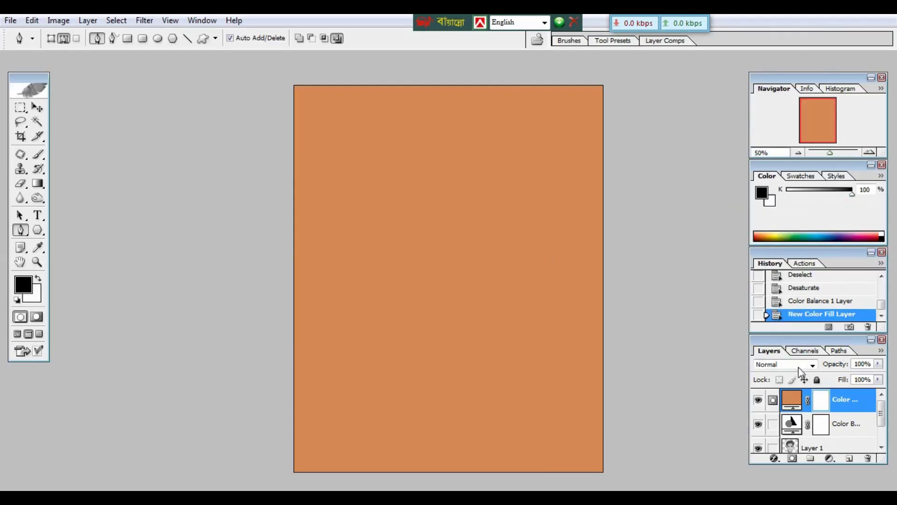
{"action": "left_click", "coordinate": [789, 364]}
{"action": "left_click", "coordinate": [787, 344]}
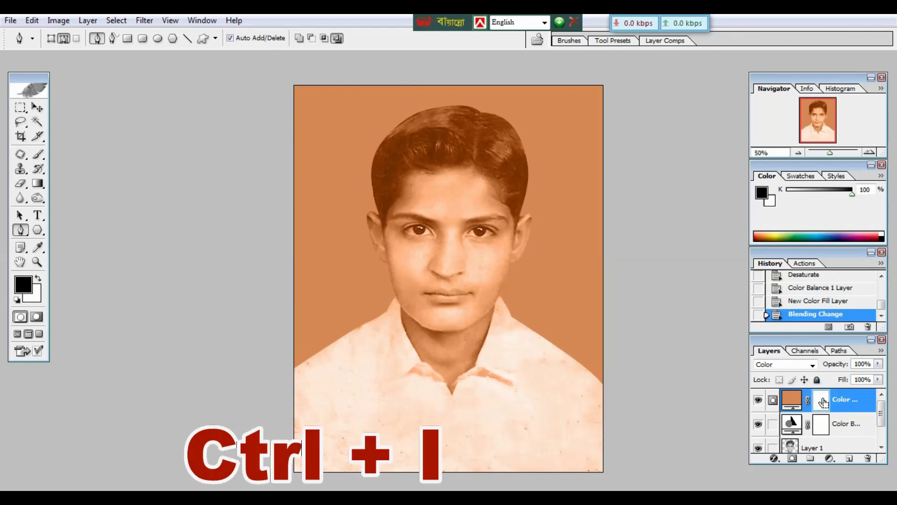
Step: Invert the orange fill's mask, then set the Brush to 100% opacity and 100% flow
{"action": "key", "text": "ctrl+i"}
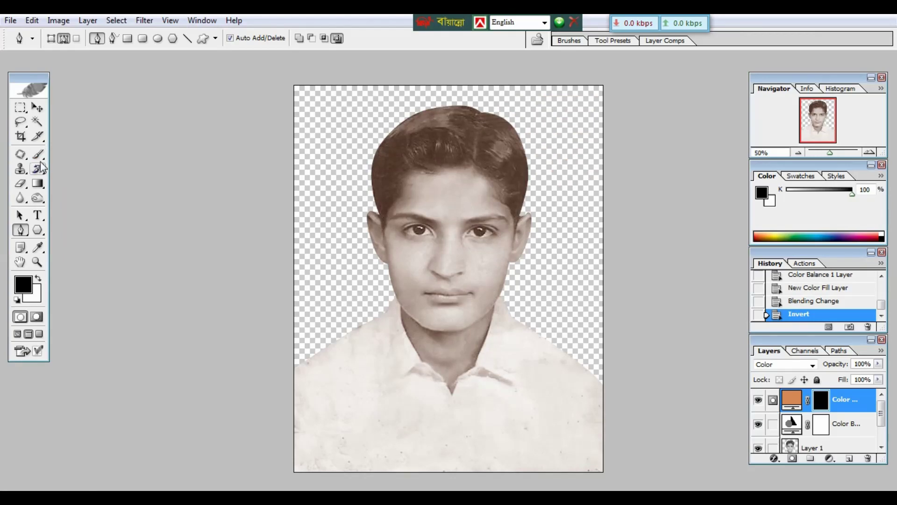
{"action": "left_click", "coordinate": [38, 155]}
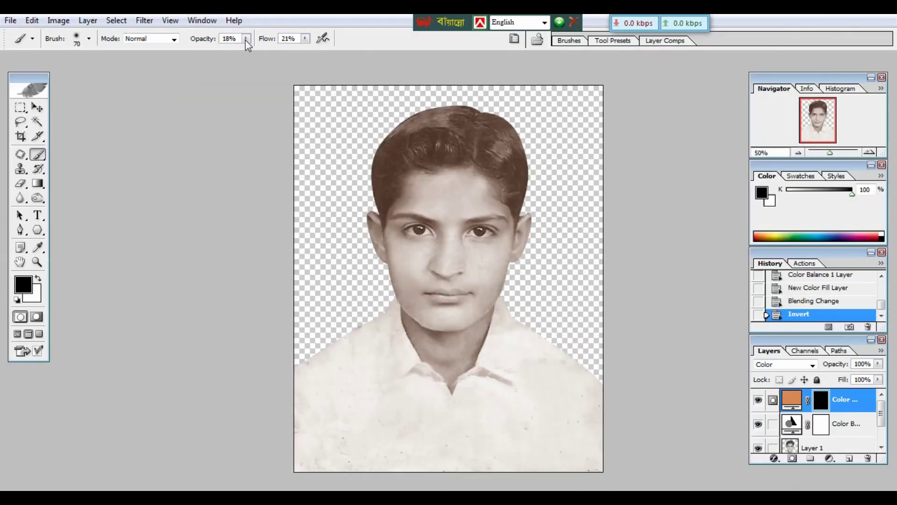
{"action": "left_click", "coordinate": [246, 38]}
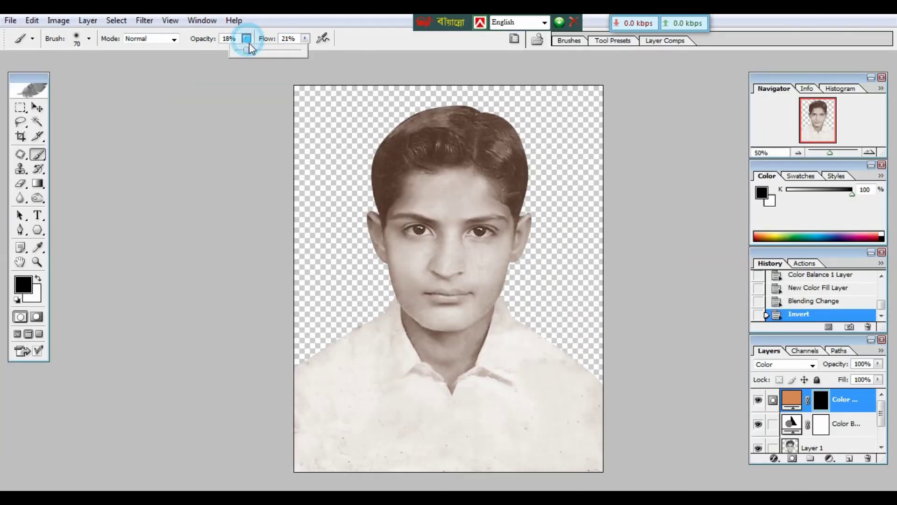
{"action": "left_click_drag", "start_coordinate": [248, 49], "coordinate": [360, 50]}
{"action": "left_click", "coordinate": [304, 38]}
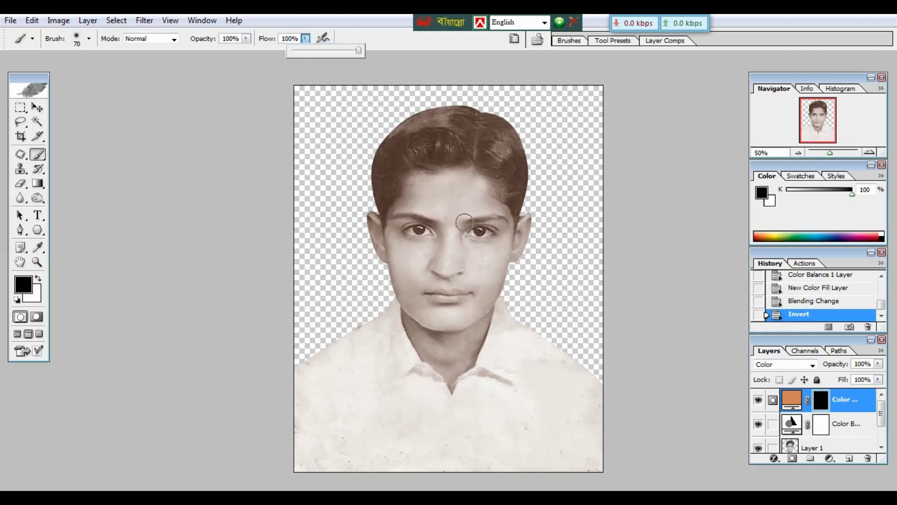
Step: Test the brush on the face, then swap to a white foreground colour
{"action": "left_click", "coordinate": [436, 202]}
{"action": "left_click", "coordinate": [445, 196]}
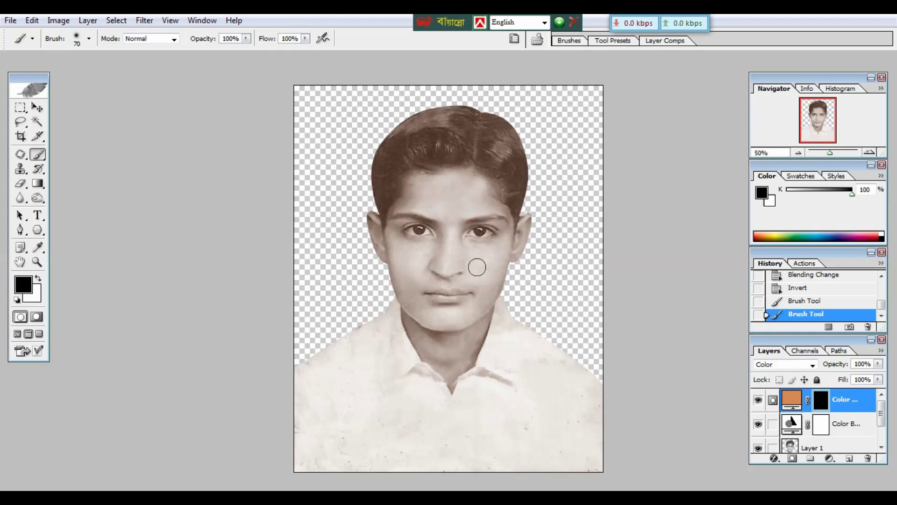
{"action": "left_click", "coordinate": [476, 264]}
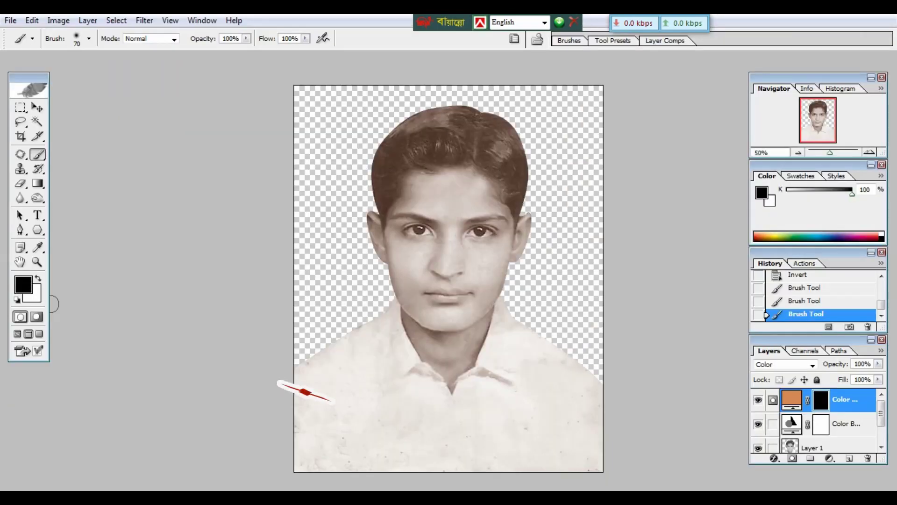
{"action": "key", "text": "x"}
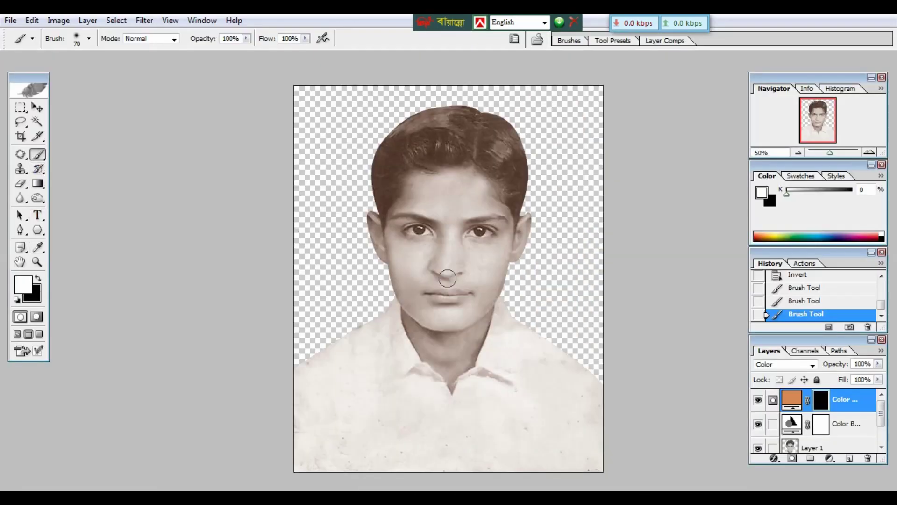
Step: Paint the orange skin tone onto the forehead, nose, cheeks and chin on the mask
{"action": "left_click_drag", "start_coordinate": [446, 229], "coordinate": [450, 208]}
{"action": "left_click_drag", "start_coordinate": [445, 247], "coordinate": [449, 236]}
{"action": "mouse_move", "coordinate": [441, 205]}
{"action": "left_mouse_down"}
{"action": "mouse_move", "coordinate": [490, 210]}
{"action": "mouse_move", "coordinate": [480, 200]}
{"action": "mouse_move", "coordinate": [430, 206]}
{"action": "mouse_move", "coordinate": [469, 197]}
{"action": "left_mouse_up"}
{"action": "mouse_move", "coordinate": [478, 183]}
{"action": "left_mouse_down"}
{"action": "mouse_move", "coordinate": [406, 178]}
{"action": "mouse_move", "coordinate": [467, 177]}
{"action": "mouse_move", "coordinate": [392, 248]}
{"action": "mouse_move", "coordinate": [402, 267]}
{"action": "mouse_move", "coordinate": [509, 234]}
{"action": "mouse_move", "coordinate": [439, 237]}
{"action": "left_mouse_up"}
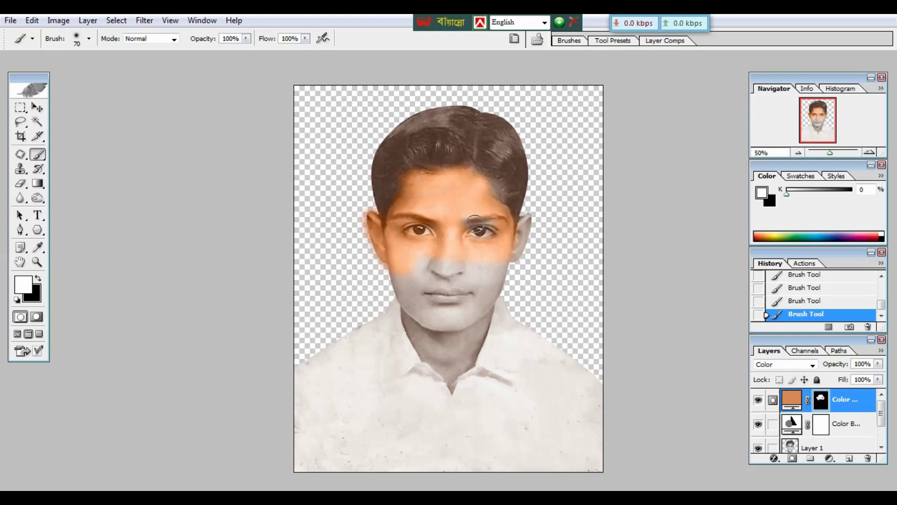
{"action": "key", "text": "ctrl+plus"}
{"action": "key", "text": "bracketleft"}
{"action": "mouse_move", "coordinate": [533, 251]}
{"action": "left_mouse_down"}
{"action": "mouse_move", "coordinate": [505, 296]}
{"action": "mouse_move", "coordinate": [391, 281]}
{"action": "mouse_move", "coordinate": [412, 256]}
{"action": "mouse_move", "coordinate": [410, 290]}
{"action": "mouse_move", "coordinate": [456, 409]}
{"action": "mouse_move", "coordinate": [421, 365]}
{"action": "mouse_move", "coordinate": [441, 402]}
{"action": "left_mouse_up"}
{"action": "key", "text": "ctrl+minus"}
{"action": "key", "text": "ctrl+minus"}
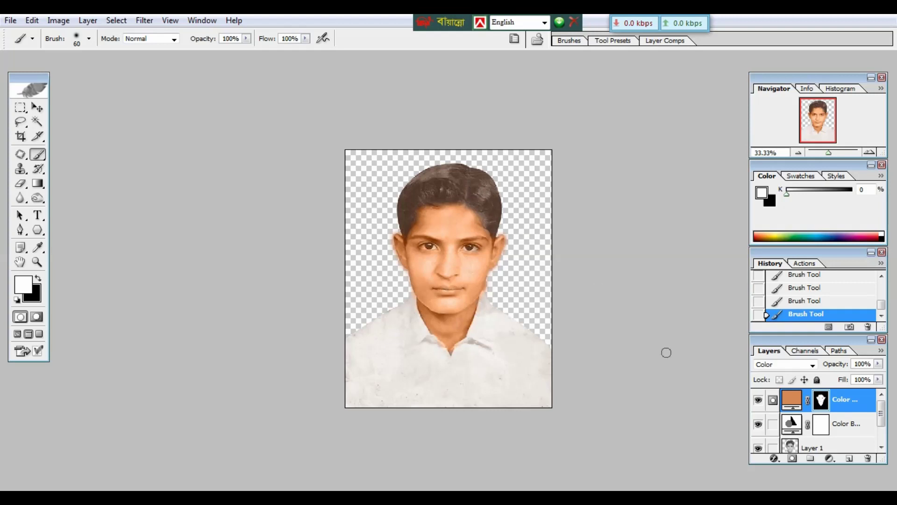
Step: Add a new Solid Color fill layer in a saturated blue
{"action": "left_click", "coordinate": [829, 458]}
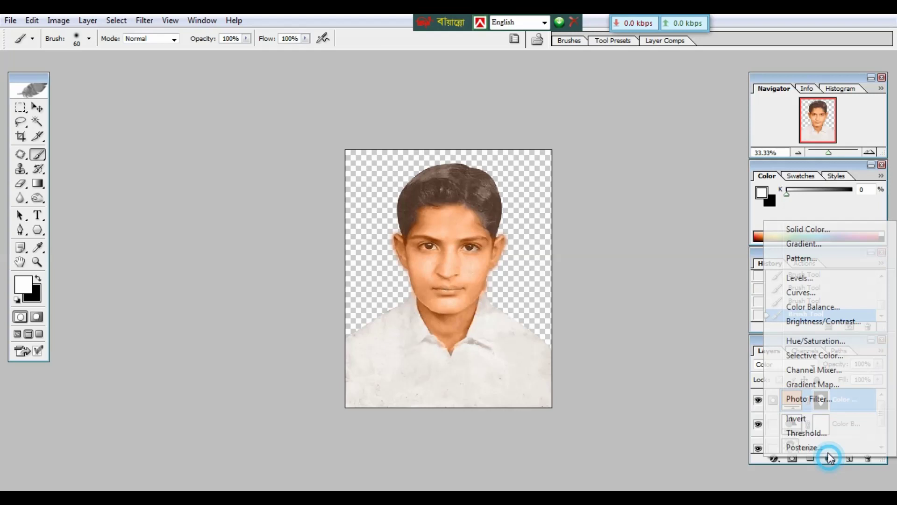
{"action": "left_click", "coordinate": [797, 229]}
{"action": "left_click_drag", "start_coordinate": [757, 201], "coordinate": [757, 181]}
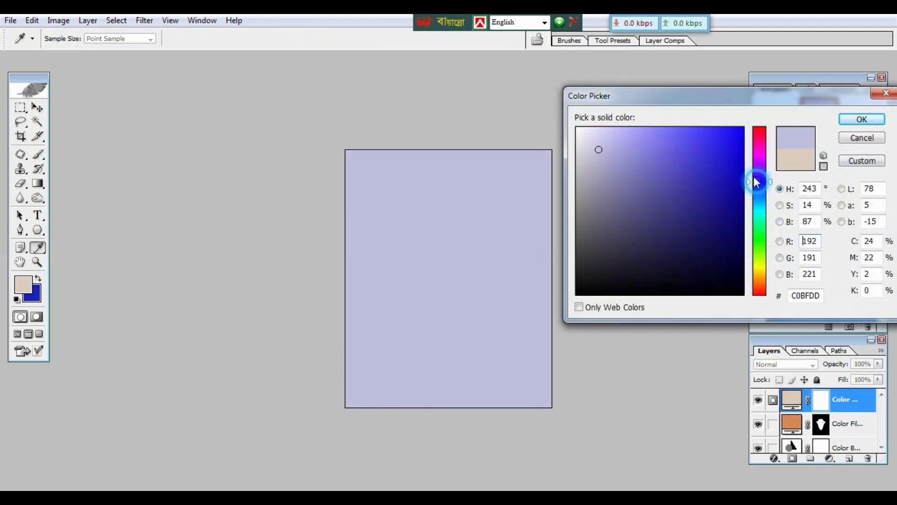
{"action": "left_click", "coordinate": [737, 142]}
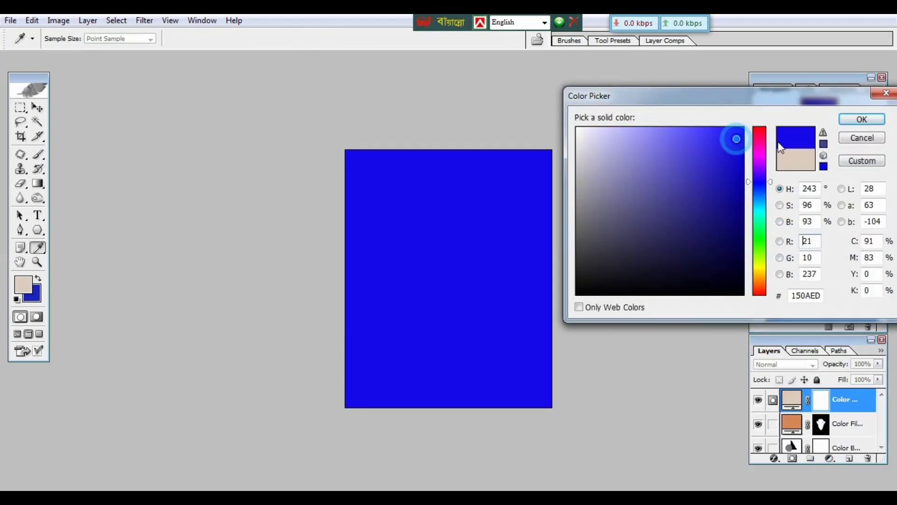
{"action": "left_click", "coordinate": [861, 118]}
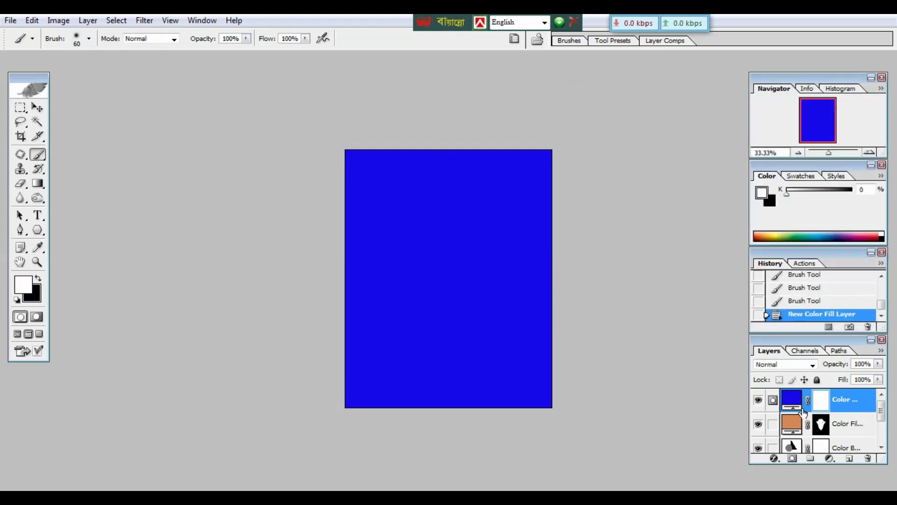
Step: Set the blue layer to Color blend mode and invert its mask to hide it
{"action": "left_click", "coordinate": [789, 365]}
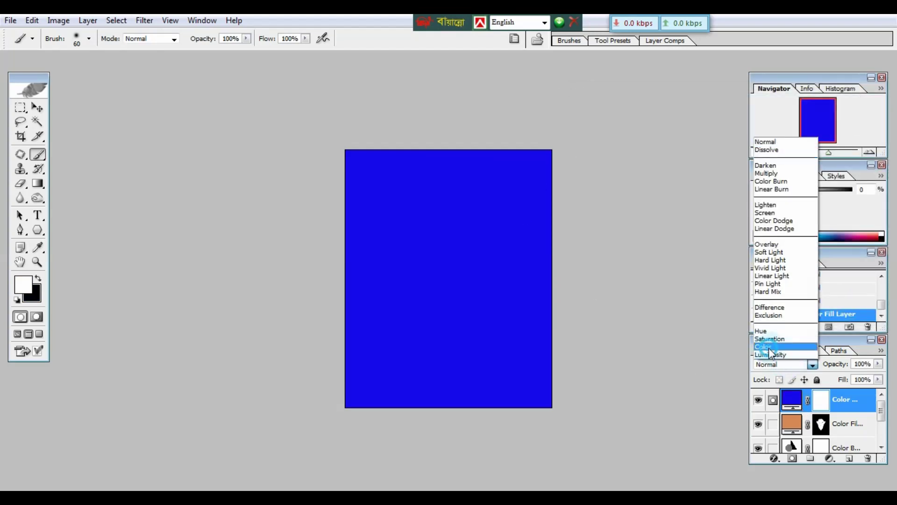
{"action": "left_click", "coordinate": [769, 347]}
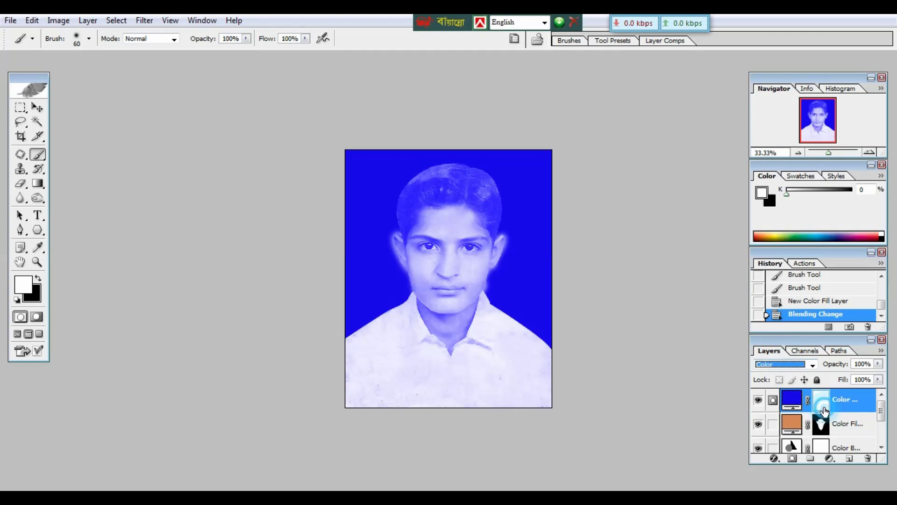
{"action": "key", "text": "ctrl+i"}
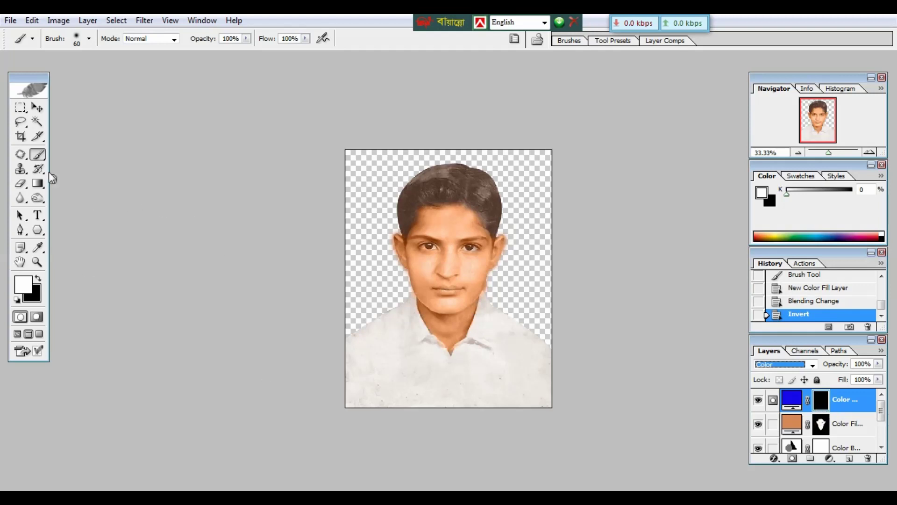
{"action": "left_click", "coordinate": [38, 155]}
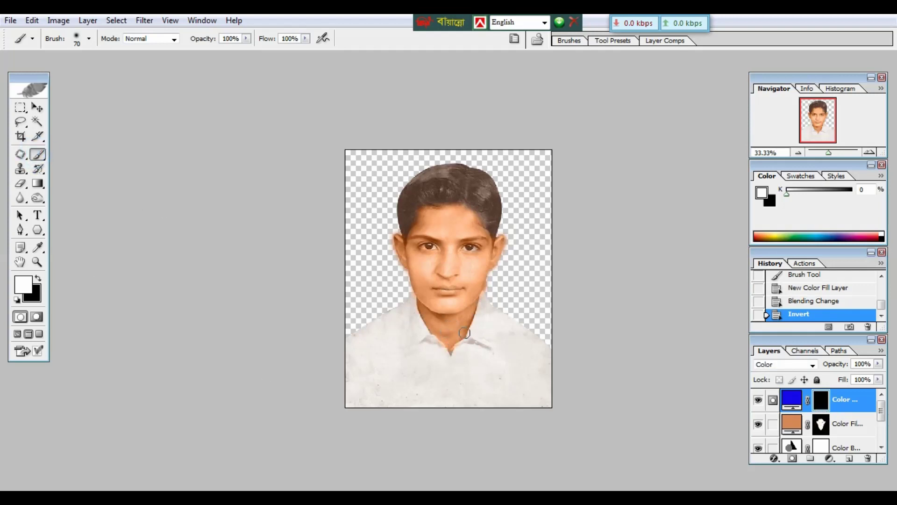
Step: Paint white with a larger brush on the blue layer mask to tint the shirt pale blue
{"action": "key", "text": "bracketright"}
{"action": "key", "text": "bracketright"}
{"action": "key", "text": "bracketright"}
{"action": "mouse_move", "coordinate": [465, 345]}
{"action": "left_mouse_down"}
{"action": "mouse_move", "coordinate": [498, 346]}
{"action": "mouse_move", "coordinate": [366, 352]}
{"action": "mouse_move", "coordinate": [491, 380]}
{"action": "mouse_move", "coordinate": [484, 386]}
{"action": "mouse_move", "coordinate": [496, 338]}
{"action": "left_mouse_up"}
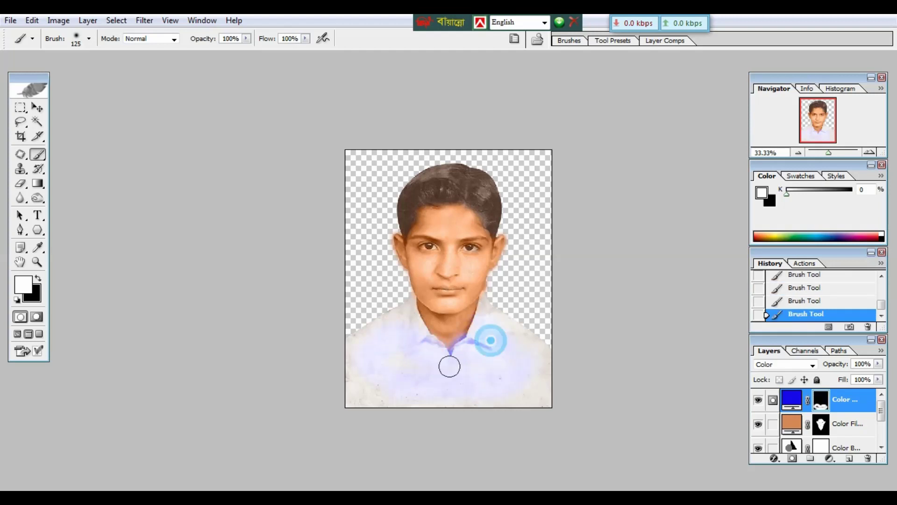
{"action": "key", "text": "ctrl+plus"}
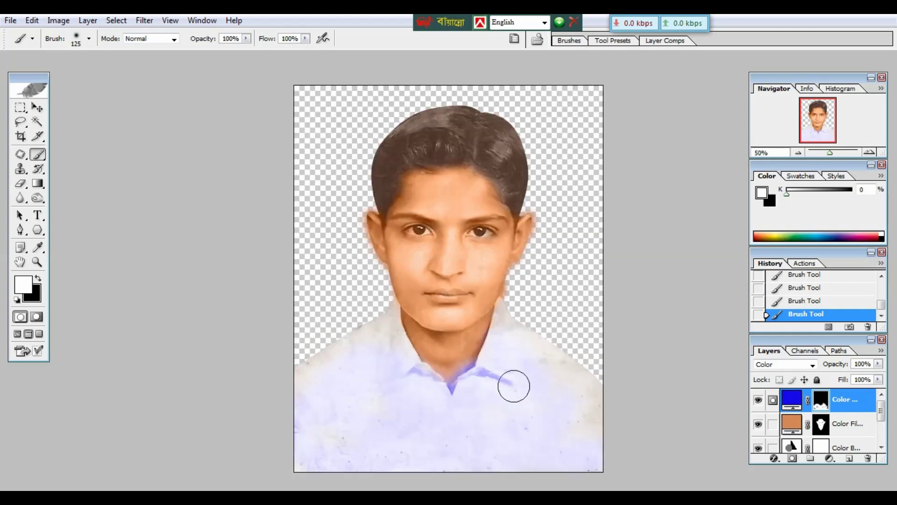
{"action": "key", "text": "Tab"}
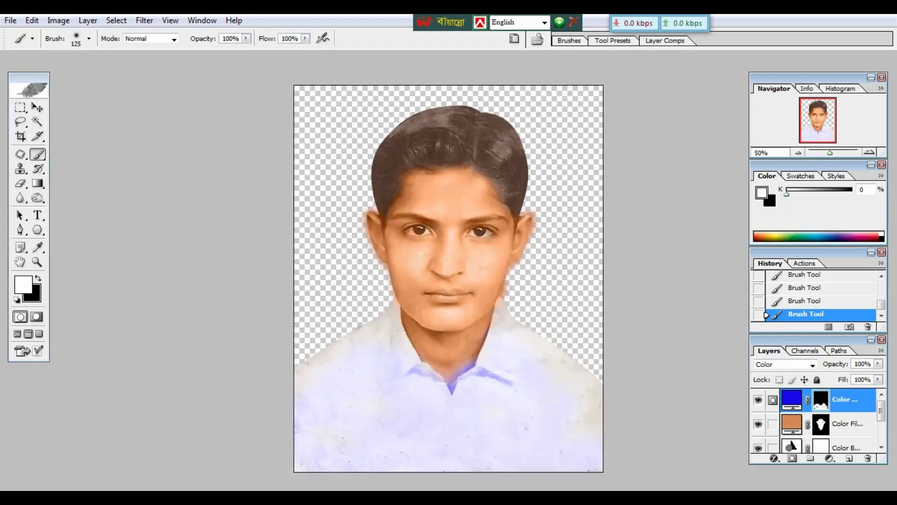
{"action": "key", "text": "f"}
{"action": "key", "text": "f"}
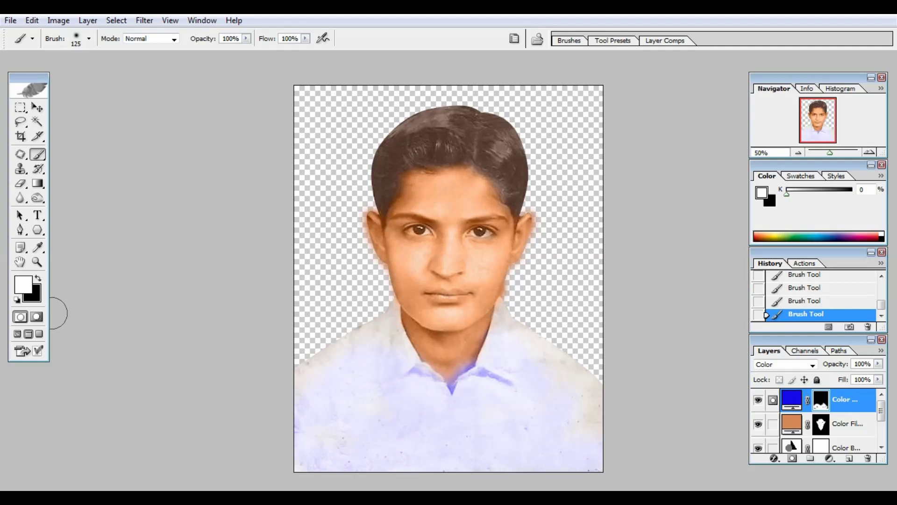
Step: Paint black with a smaller brush over the neck and collar opening to keep them skin-toned
{"action": "key", "text": "x"}
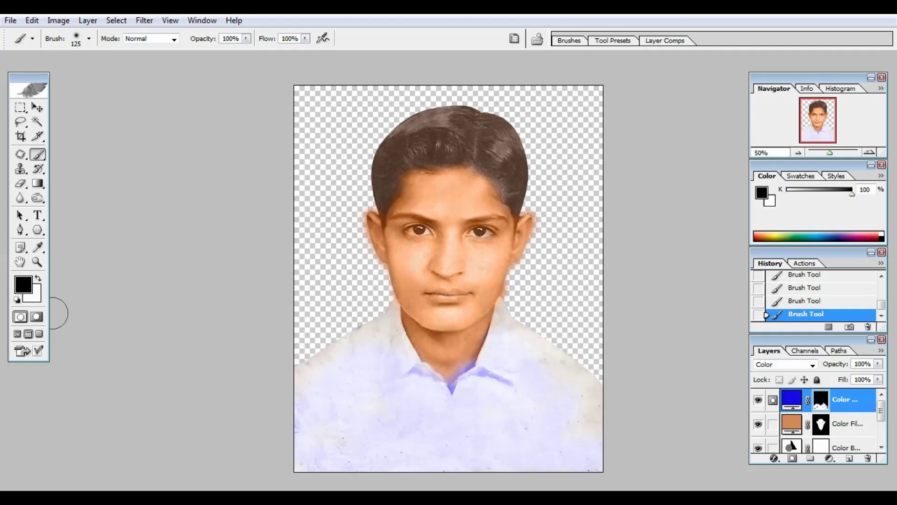
{"action": "key", "text": "bracketleft"}
{"action": "key", "text": "bracketleft"}
{"action": "key", "text": "bracketleft"}
{"action": "key", "text": "bracketleft"}
{"action": "key", "text": "bracketleft"}
{"action": "left_click_drag", "start_coordinate": [450, 377], "coordinate": [429, 356]}
Step: On the orange skin layer's mask, paint black along the neck edges and around both ears
{"action": "left_click", "coordinate": [821, 422]}
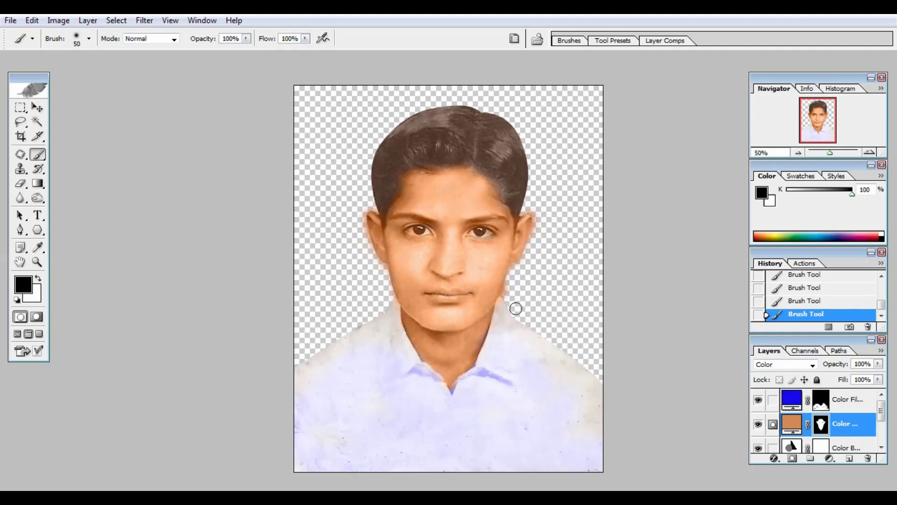
{"action": "left_click", "coordinate": [506, 296]}
{"action": "left_click_drag", "start_coordinate": [509, 290], "coordinate": [528, 275]}
{"action": "left_click", "coordinate": [523, 269]}
{"action": "left_click", "coordinate": [536, 226]}
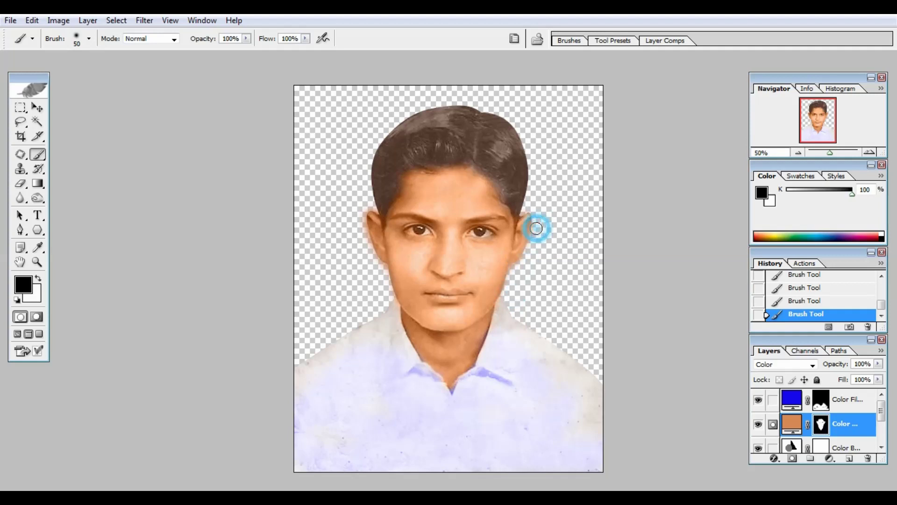
{"action": "left_click_drag", "start_coordinate": [384, 283], "coordinate": [364, 211]}
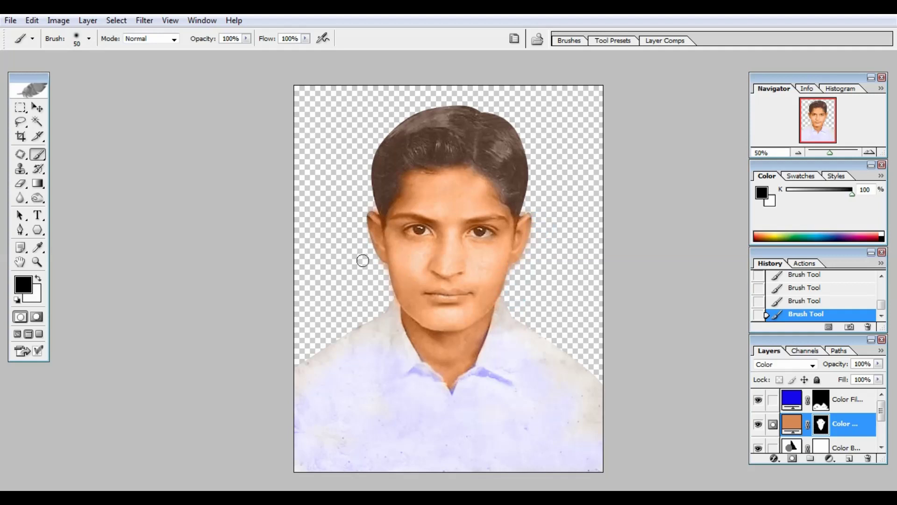
{"action": "left_click", "coordinate": [384, 295]}
{"action": "left_click_drag", "start_coordinate": [881, 411], "coordinate": [881, 432]}
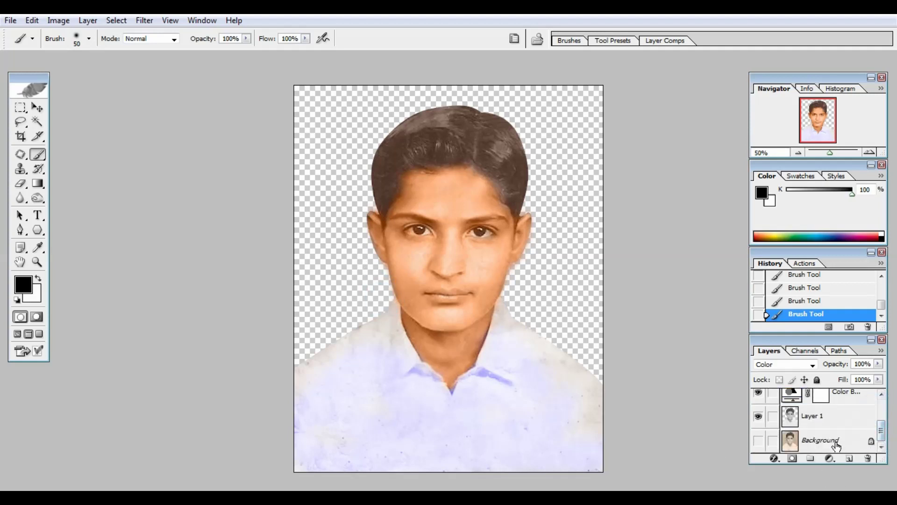
Step: Show the original Background layer, fill it with solid blue, and zoom out to the whole image
{"action": "left_click", "coordinate": [813, 442]}
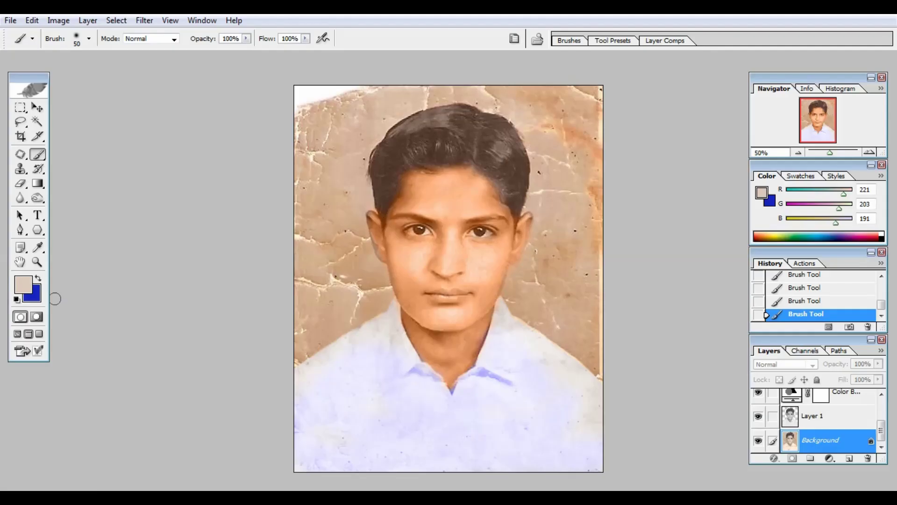
{"action": "key", "text": "ctrl+BackSpace"}
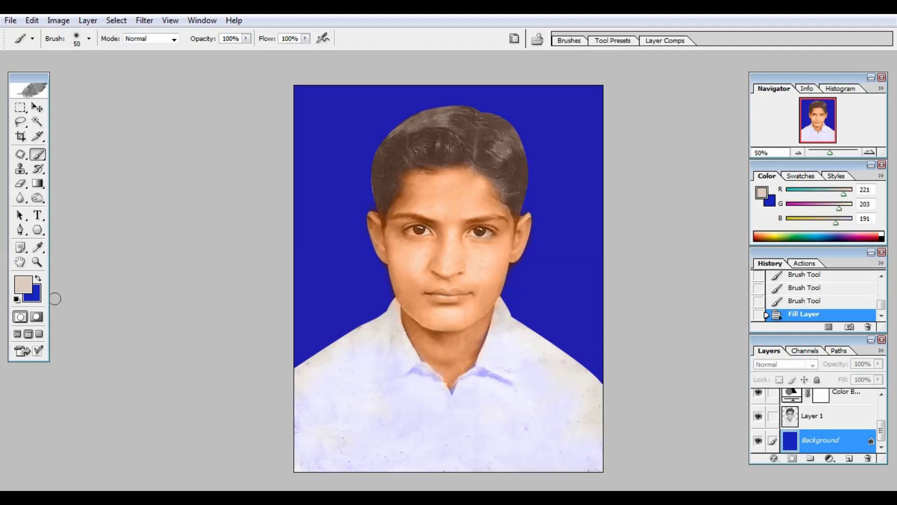
{"action": "key", "text": "ctrl+minus"}
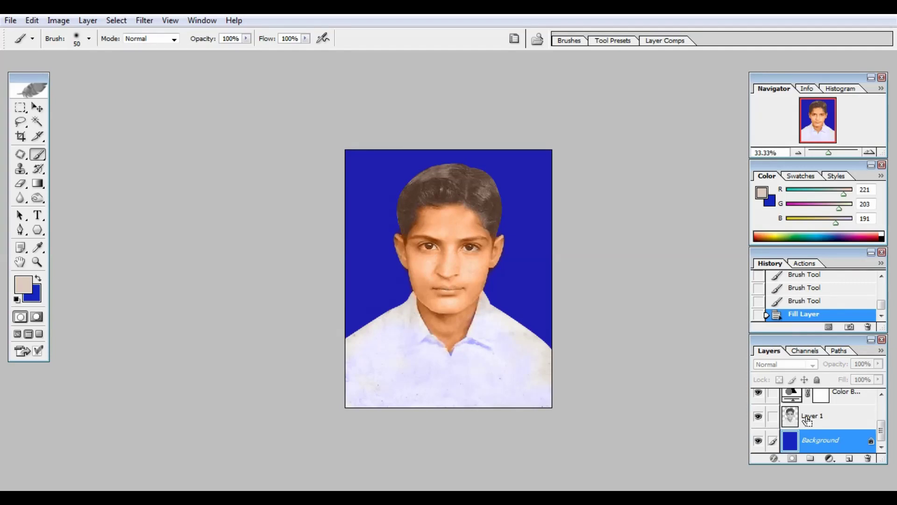
Step: Merge all visible layers into one, then show the original cracked photo from the History snapshot
{"action": "key", "text": "ctrl+shift+e"}
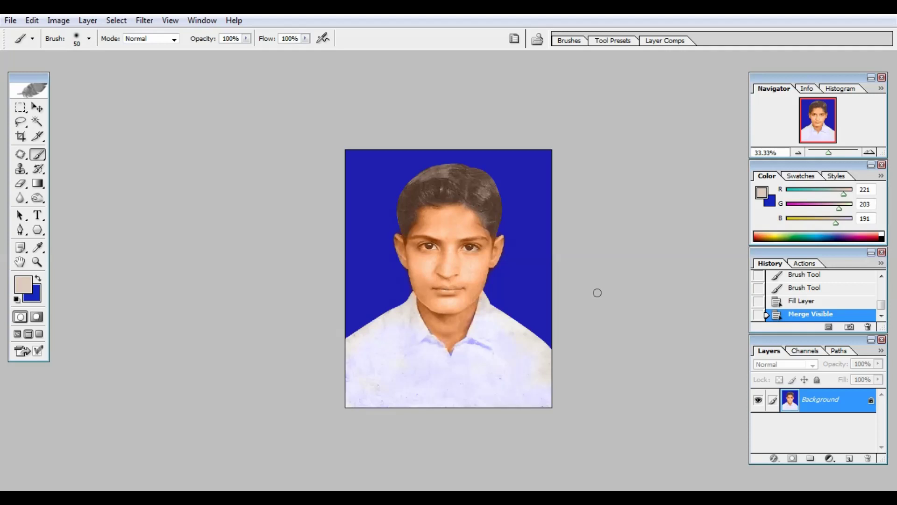
{"action": "key", "text": "ctrl+minus"}
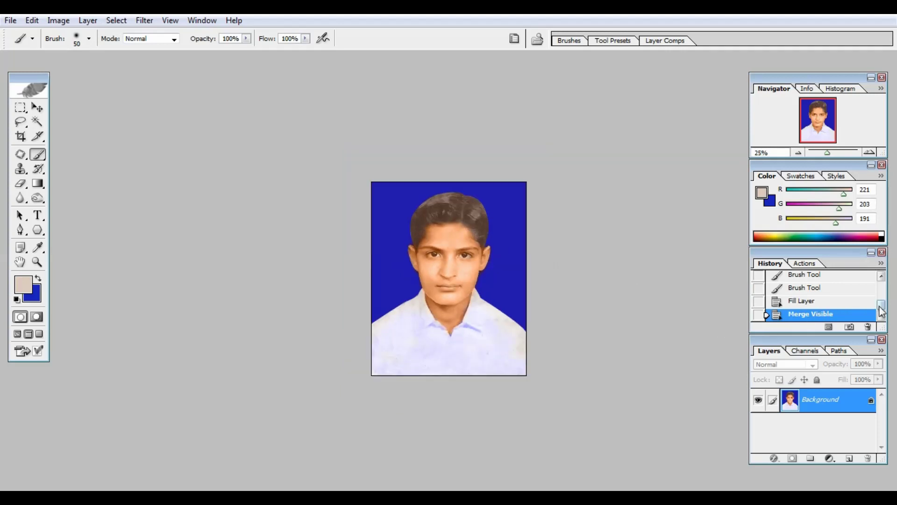
{"action": "left_click_drag", "start_coordinate": [882, 305], "coordinate": [882, 276]}
{"action": "left_click", "coordinate": [843, 287]}
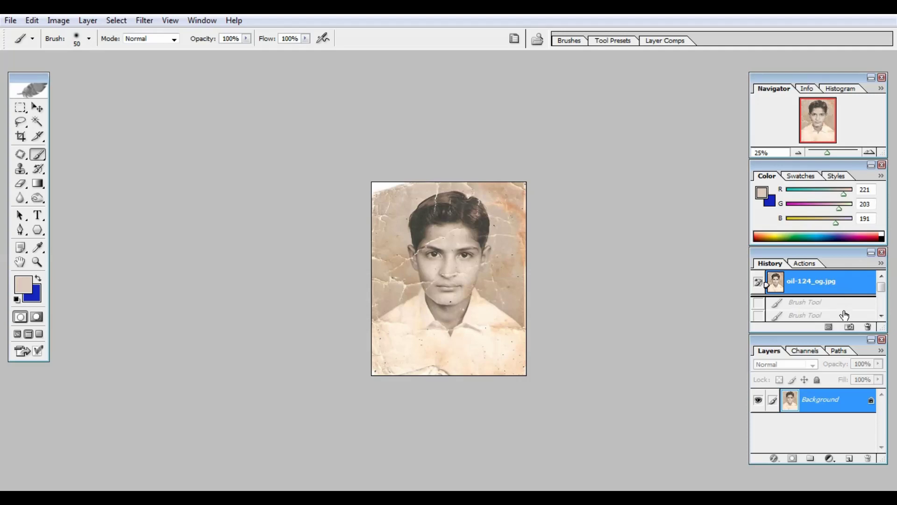